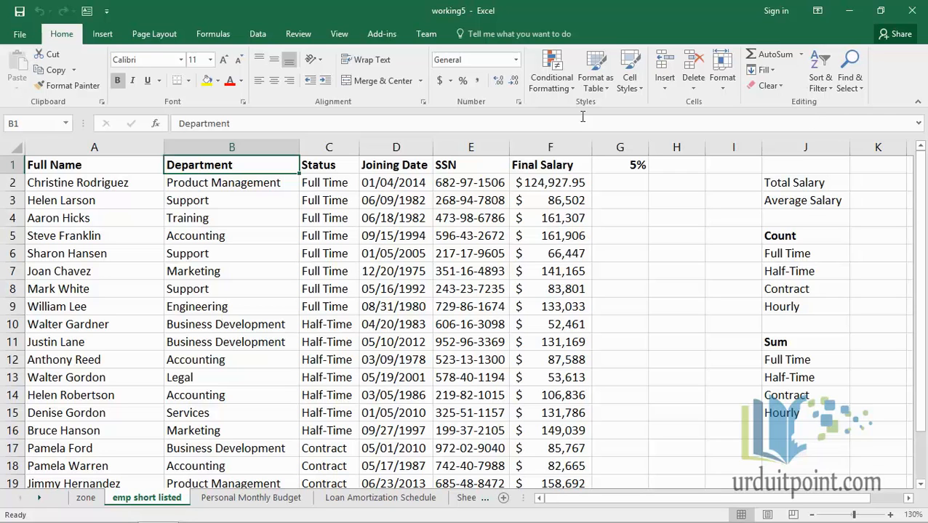
# Calculate the total salary in I2 with a SUM formula over the entire Final Salary column, F:F.
pyautogui.click(552, 185)
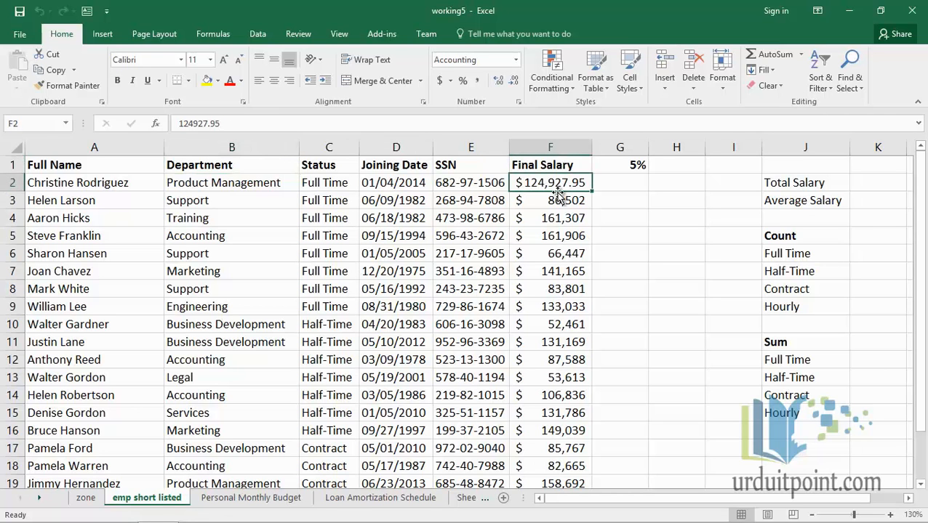
pyautogui.hotkey('ctrl', 'Down')
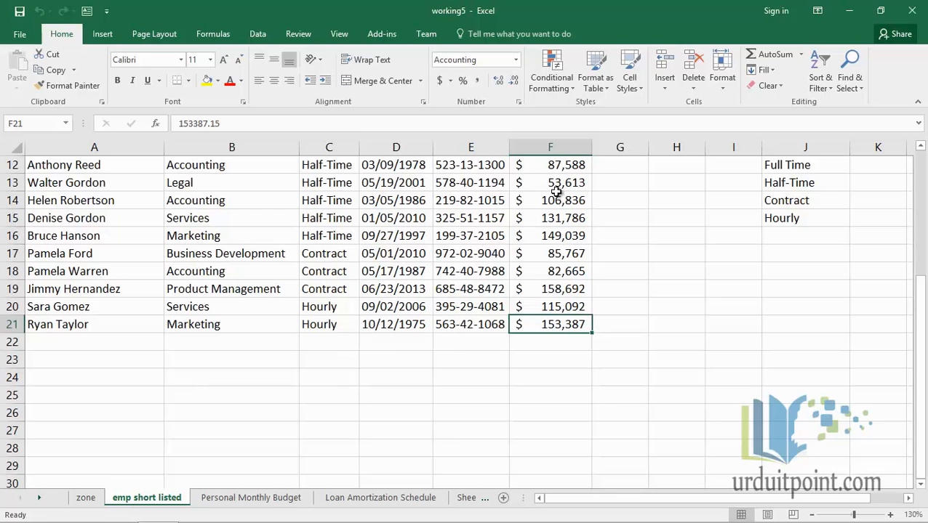
pyautogui.scroll(4, 556, 190)
pyautogui.click(742, 186)
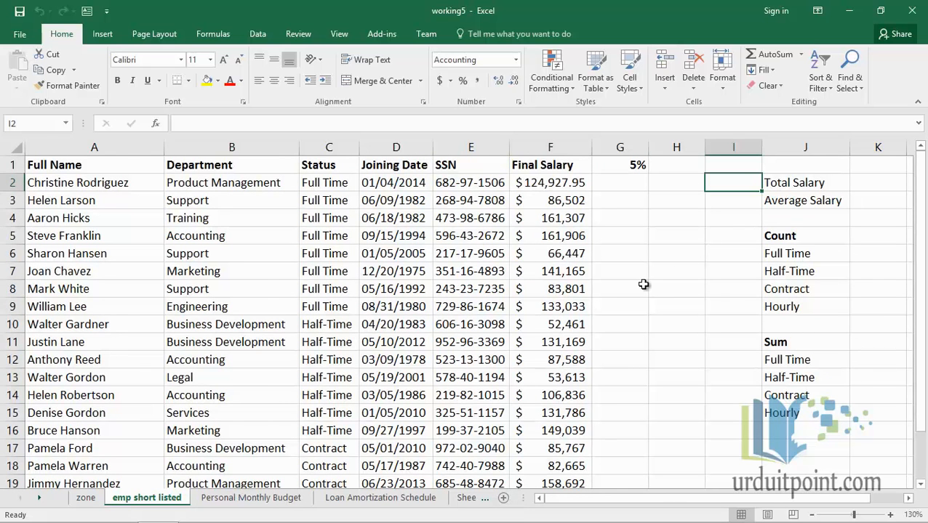
pyautogui.scroll(-3, 640, 295)
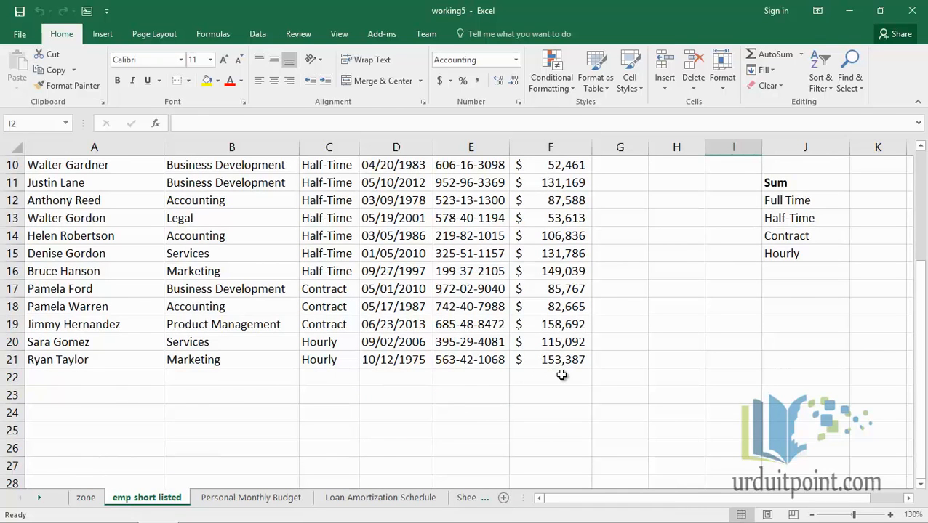
pyautogui.scroll(3, 643, 334)
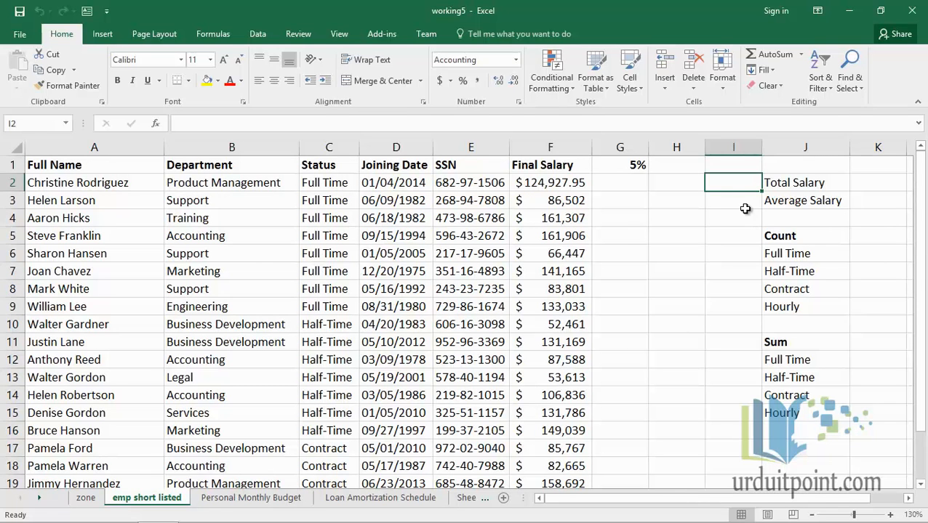
pyautogui.write('=su')
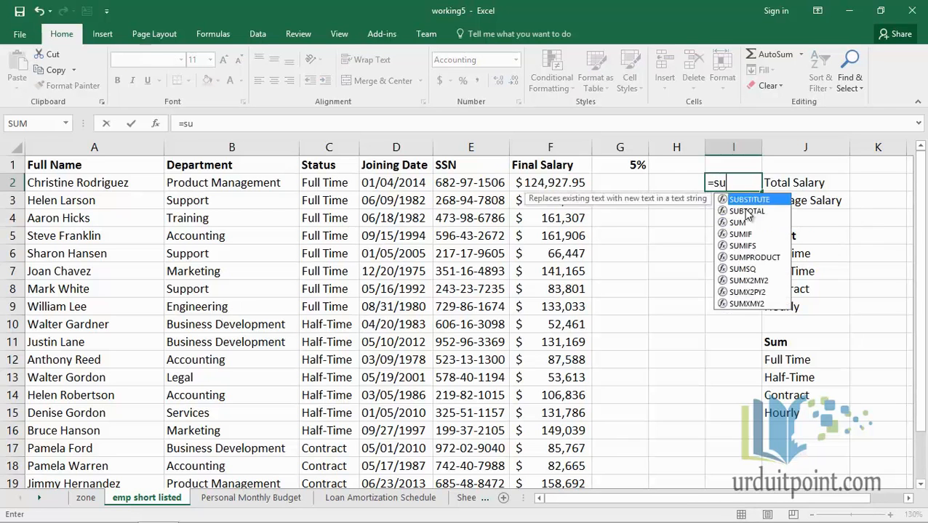
pyautogui.write('m(')
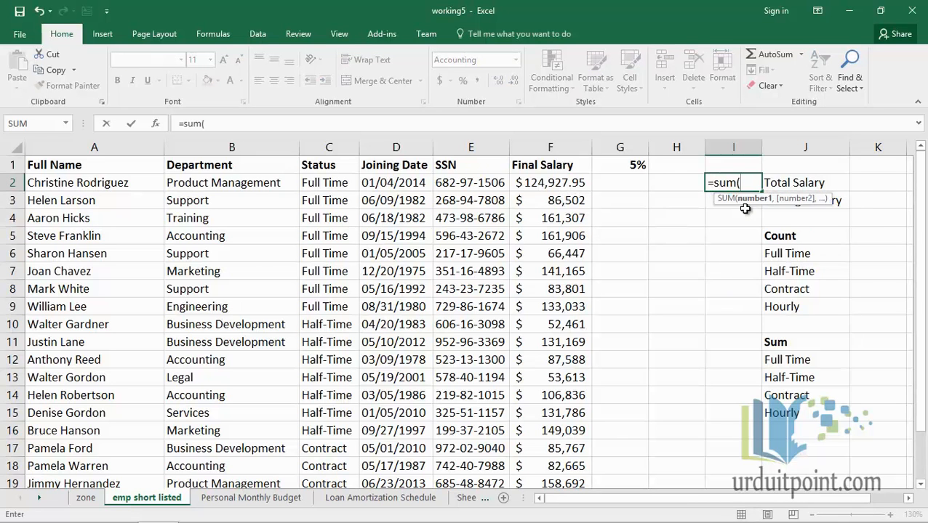
pyautogui.click(551, 149)
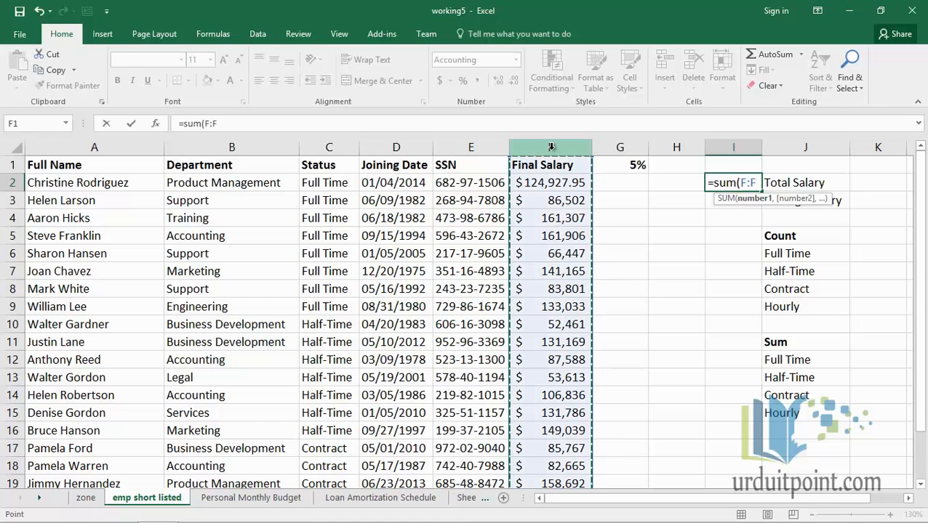
pyautogui.press('Return')
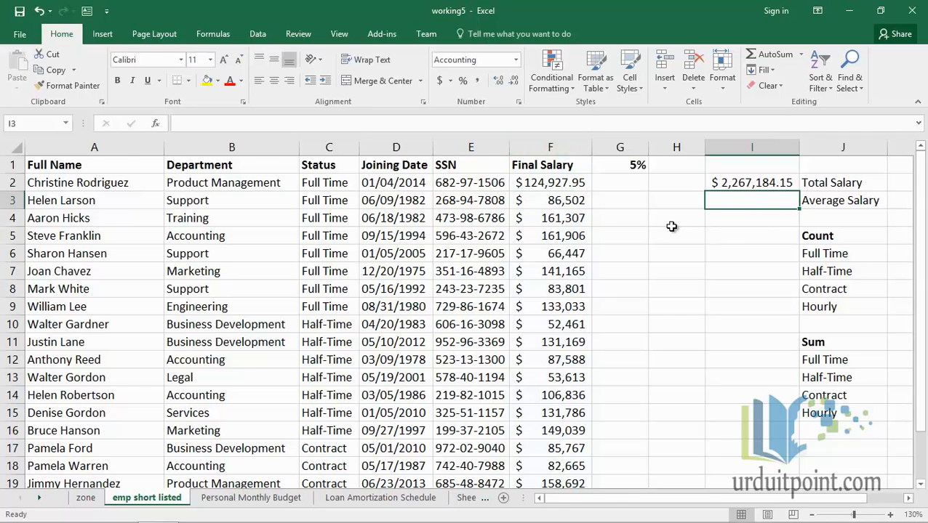
# Enter 1000 in F22, directly beneath the last salary, and check the total salary in I2.
pyautogui.scroll(-4, 594, 268)
pyautogui.click(563, 313)
pyautogui.click(568, 329)
pyautogui.write('1000')
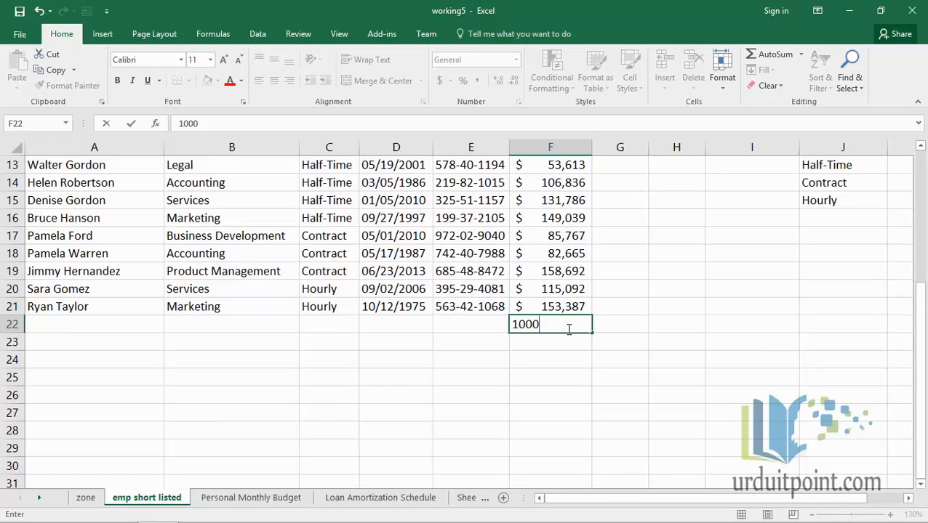
pyautogui.press('Return')
pyautogui.scroll(4, 667, 259)
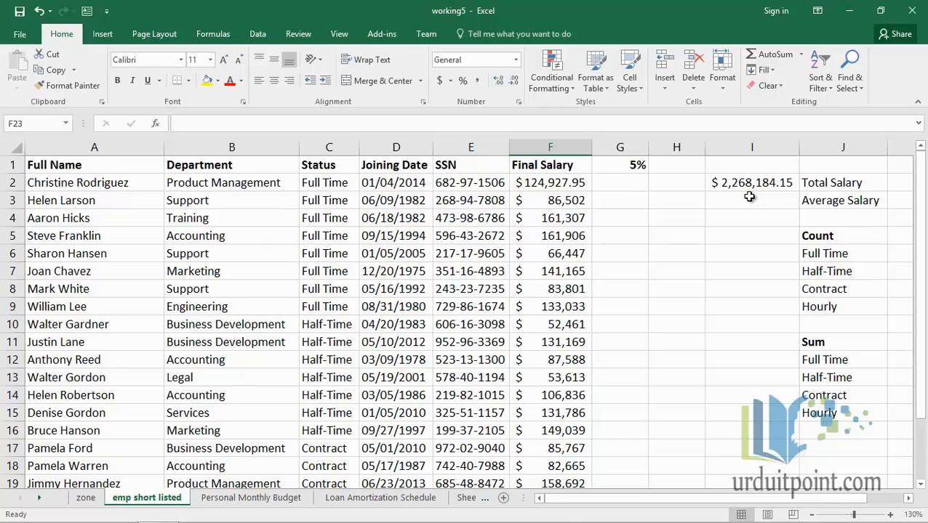
# Replace the entry in F22 with an AutoSum of the salaries in F2:F21 and check the total in I2.
pyautogui.scroll(-2, 749, 197)
pyautogui.click(561, 431)
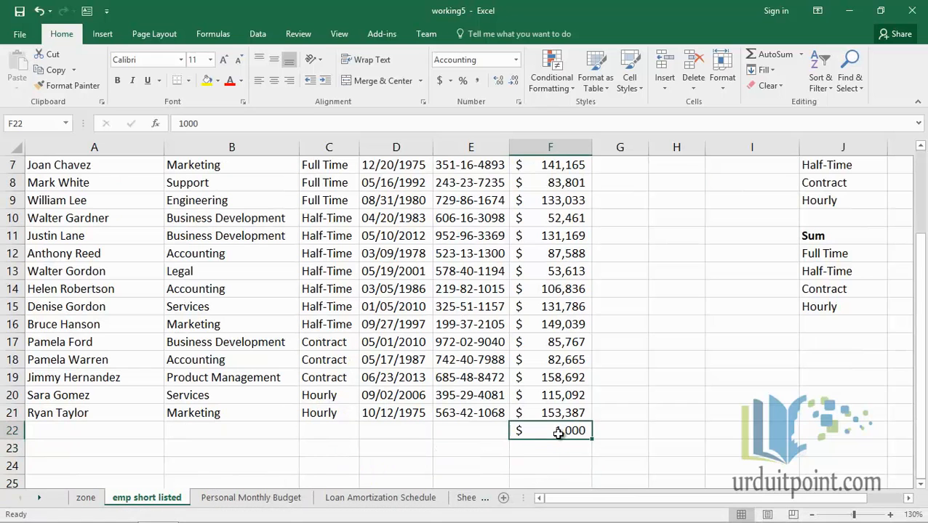
pyautogui.click(763, 56)
pyautogui.press('Return')
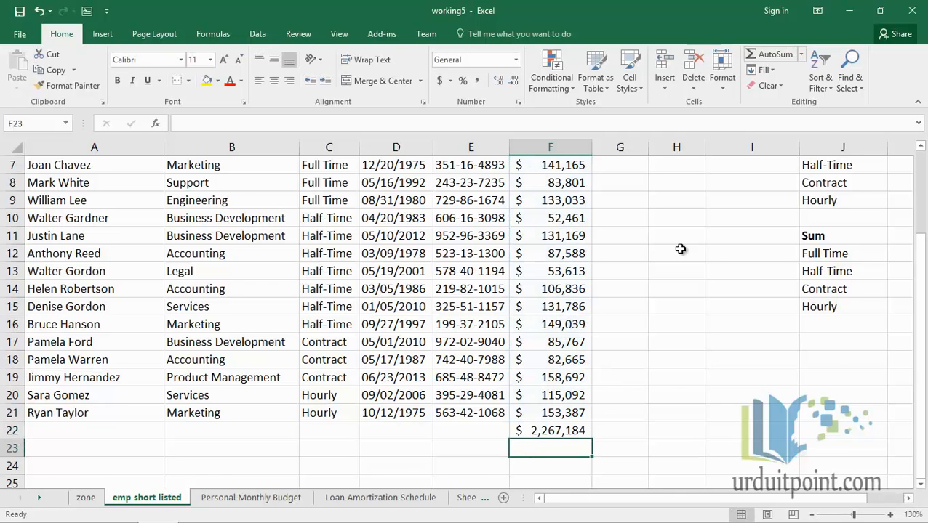
pyautogui.scroll(2, 654, 394)
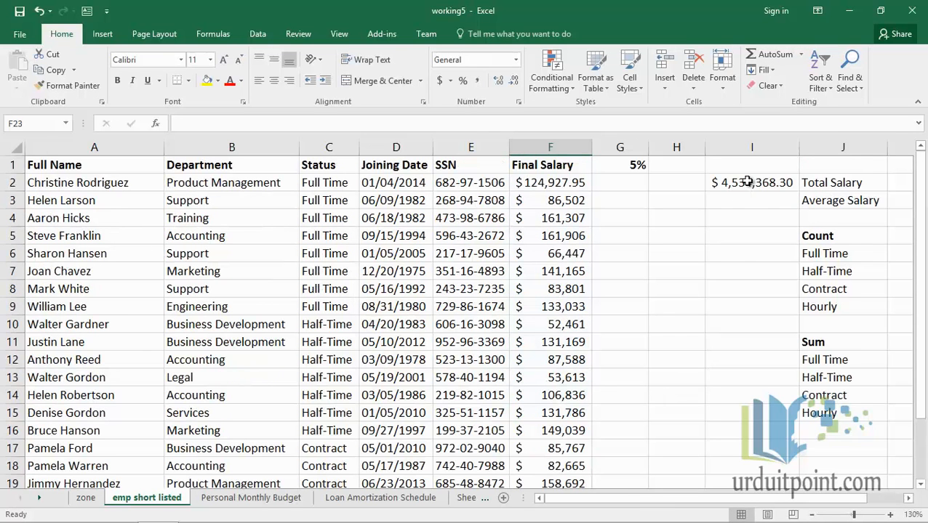
# Change the total salary formula in I2 to divide the column sum by two: =SUM(F:F)/2.
pyautogui.click(742, 183)
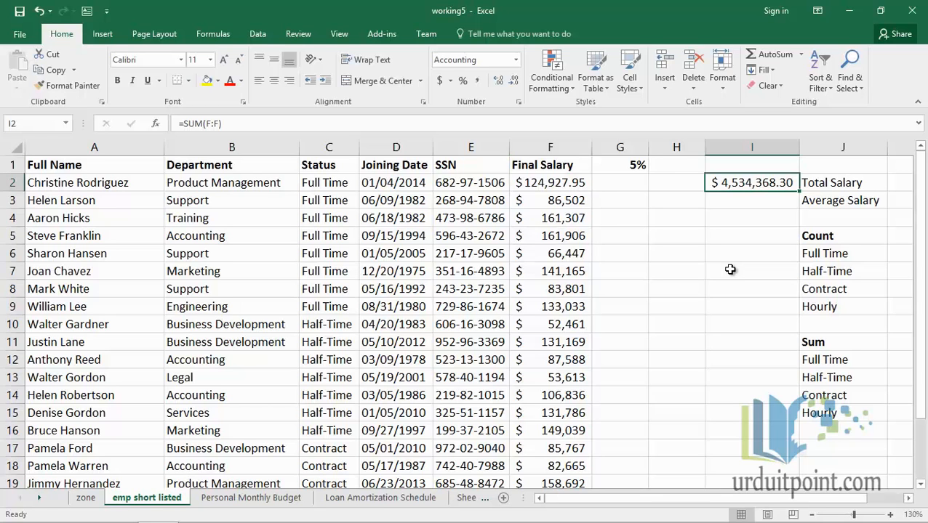
pyautogui.press('F2')
pyautogui.write('/2')
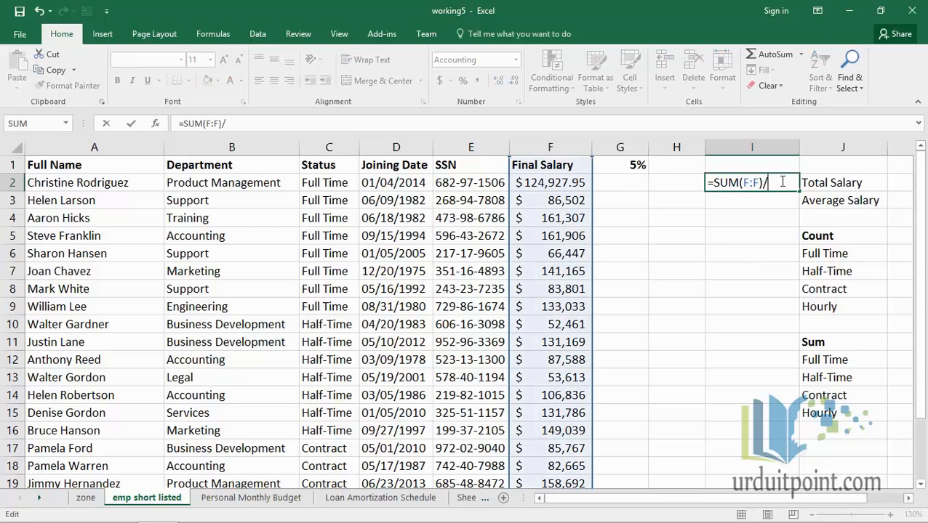
pyautogui.press('Return')
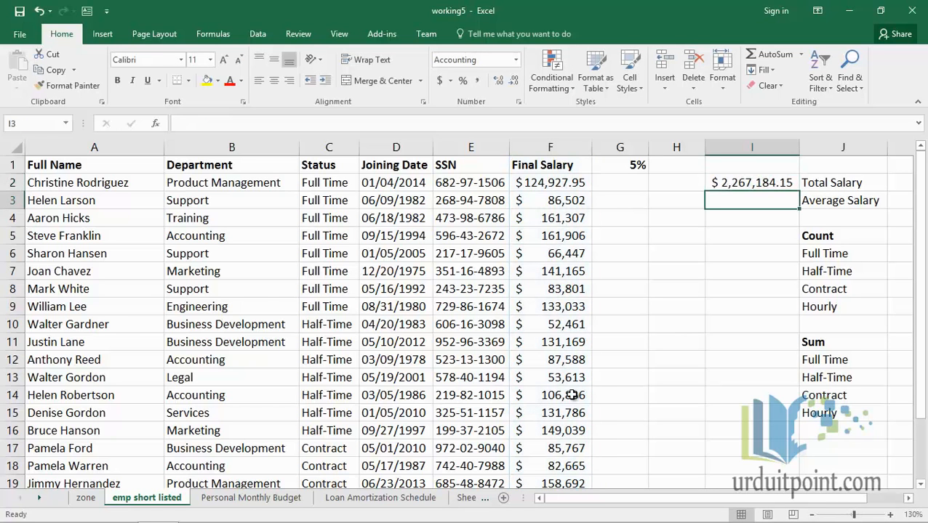
# Delete the column total in F22 beneath the salary list.
pyautogui.scroll(-4, 567, 356)
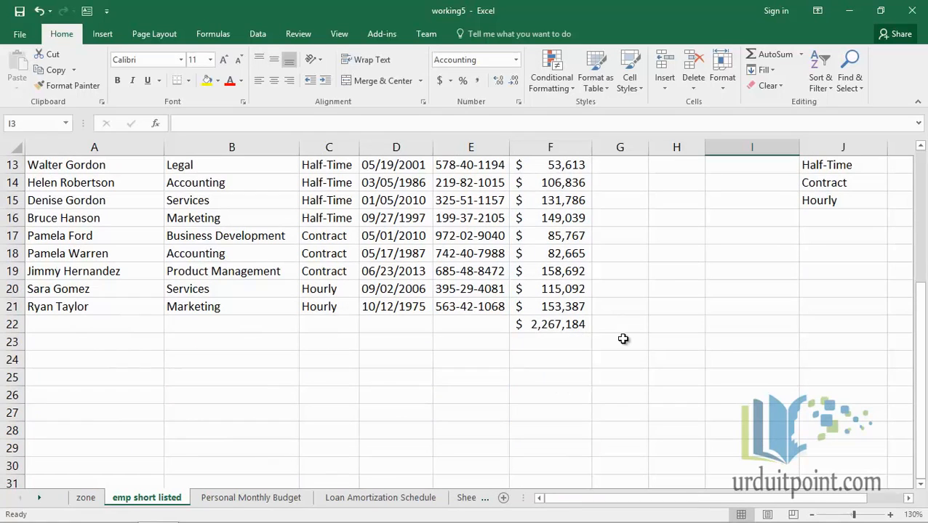
pyautogui.click(554, 327)
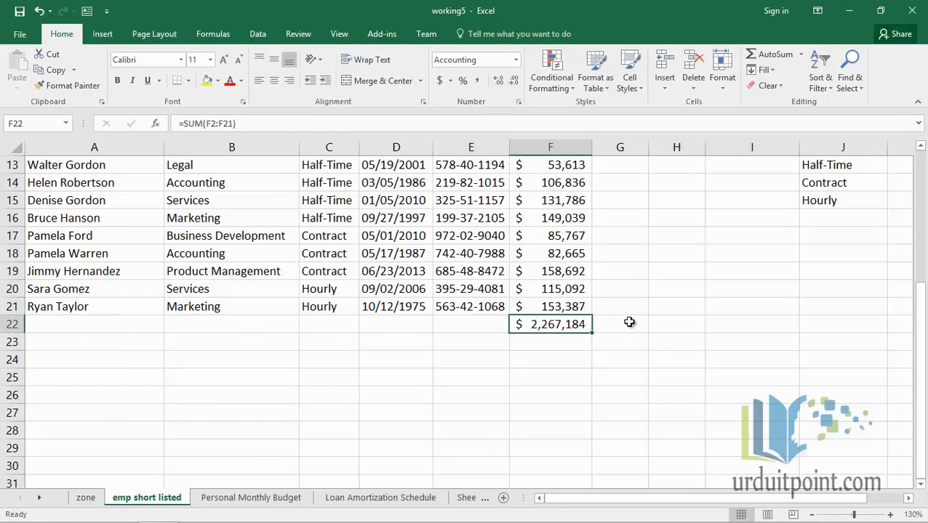
pyautogui.press('Delete')
# Remove the /2 from the total salary formula in I2, leaving =SUM(F:F).
pyautogui.scroll(4, 727, 294)
pyautogui.click(767, 180)
pyautogui.doubleClick(767, 181)
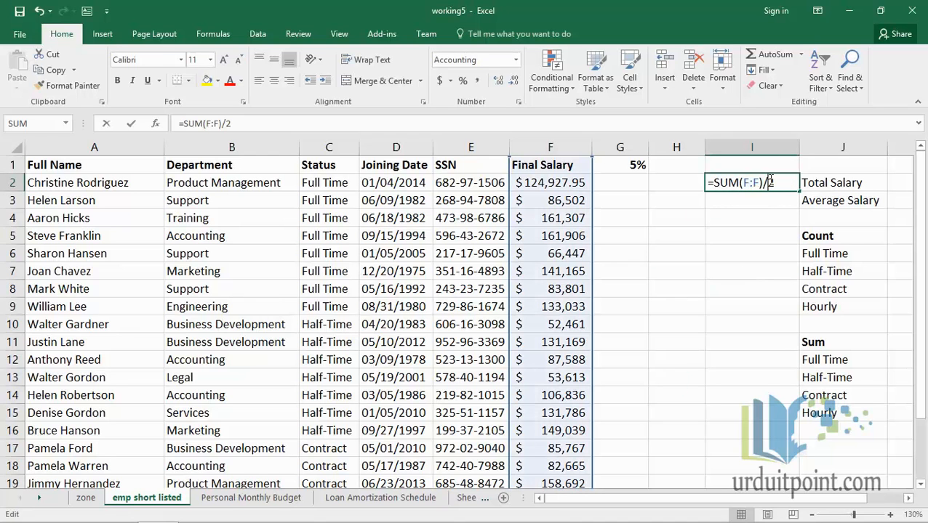
pyautogui.moveTo(763, 182); pyautogui.dragTo(809, 189)
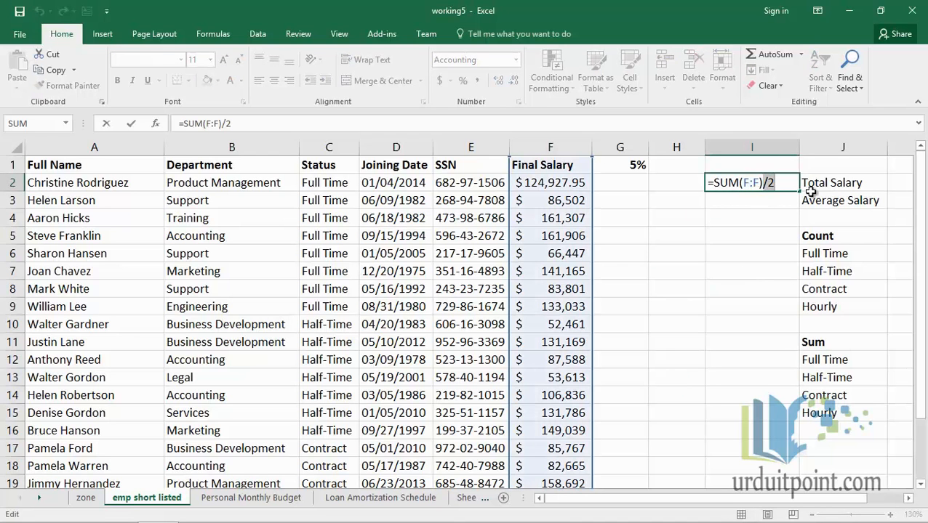
pyautogui.press('BackSpace')
pyautogui.write('\\')
pyautogui.press('BackSpace')
pyautogui.press('Return')
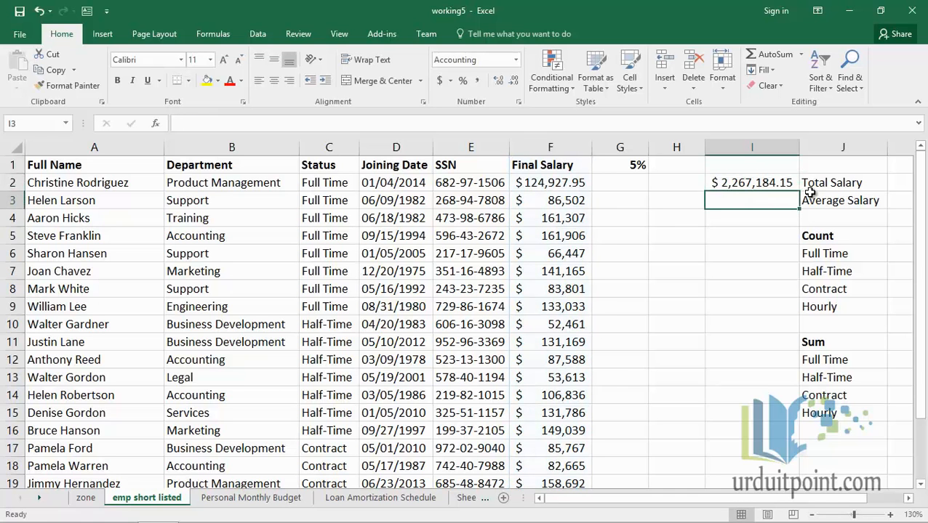
# Calculate the average salary in I3 with an AVERAGE formula over the entire Final Salary column, F:F.
pyautogui.write('=aver')
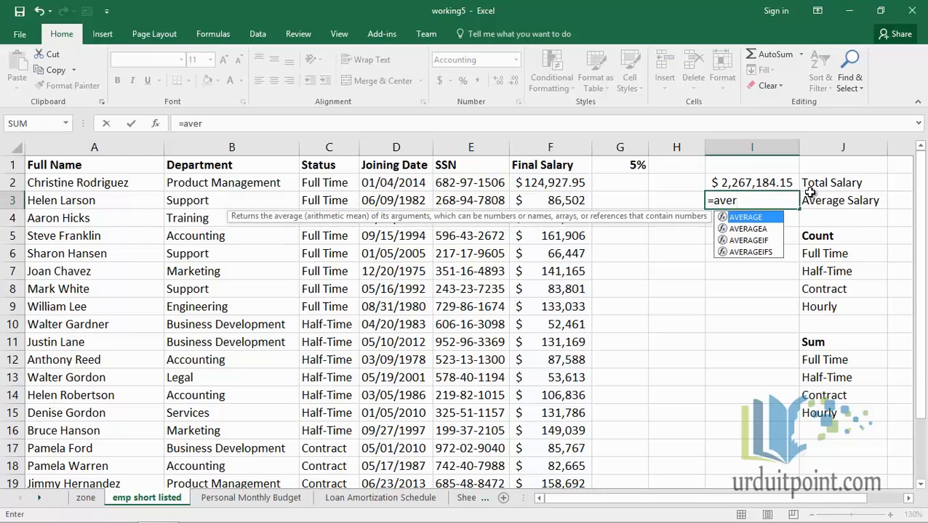
pyautogui.press('Tab')
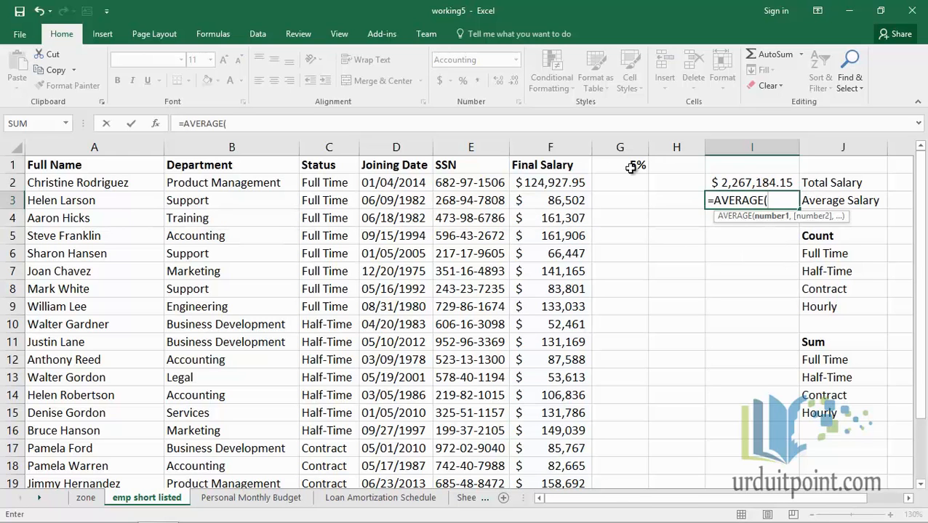
pyautogui.click(549, 149)
pyautogui.write(')')
pyautogui.press('Return')
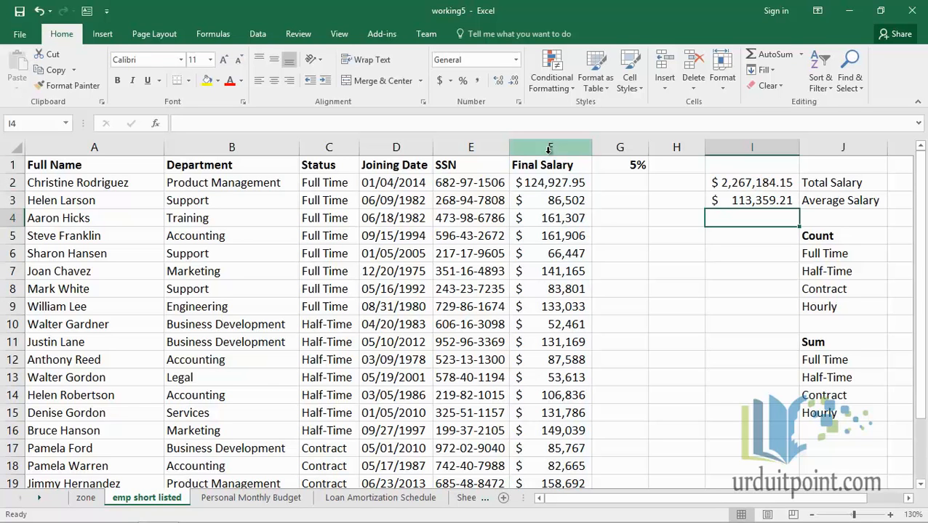
# Count the Full Time employees in I6 with =COUNTIF(C:C,J6), using the Status column as the range.
pyautogui.press('Down')
pyautogui.press('Down')
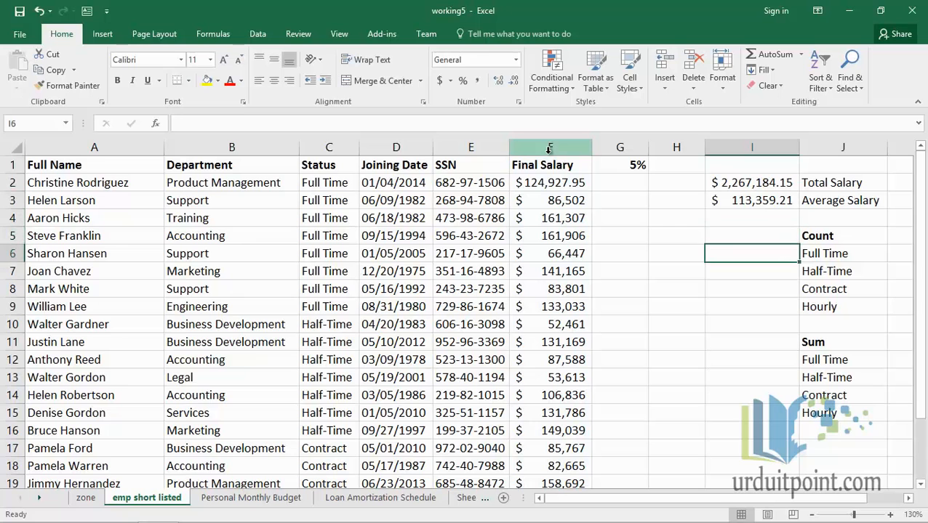
pyautogui.write('=coun')
pyautogui.write('ti')
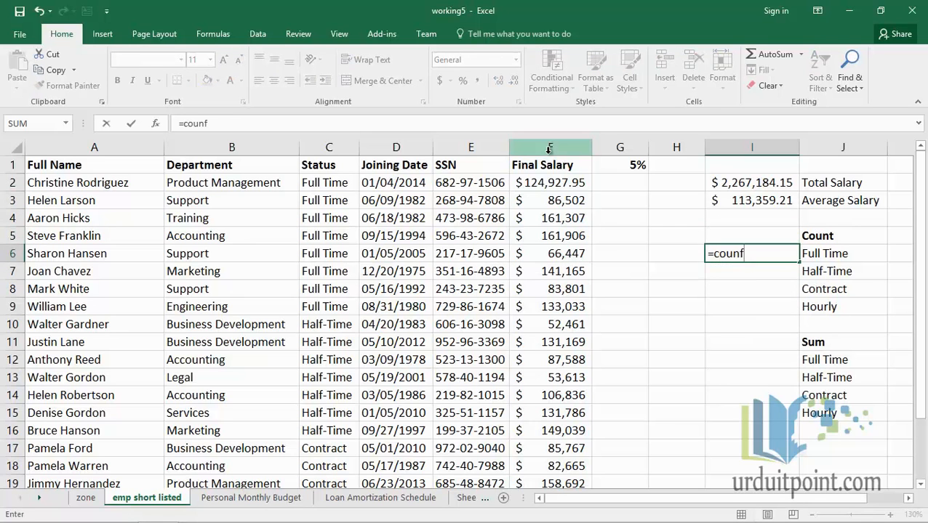
pyautogui.write('f')
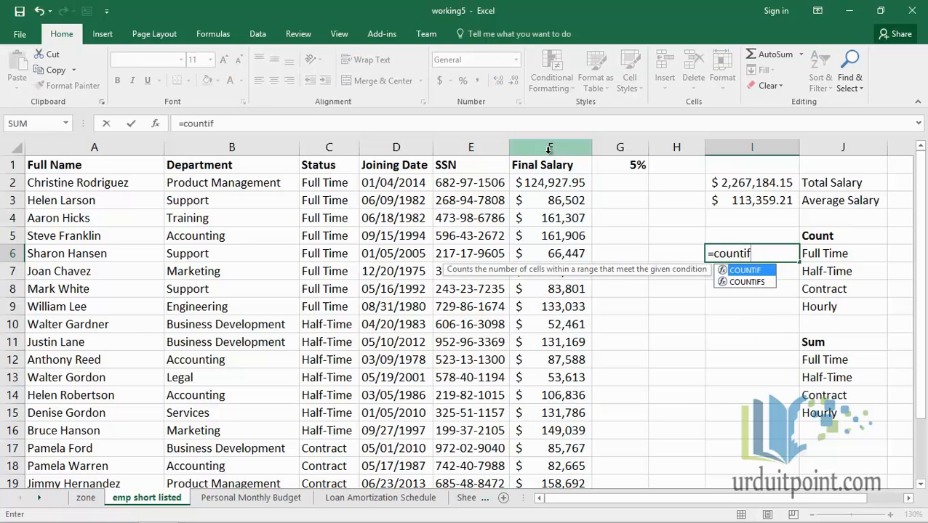
pyautogui.write('(')
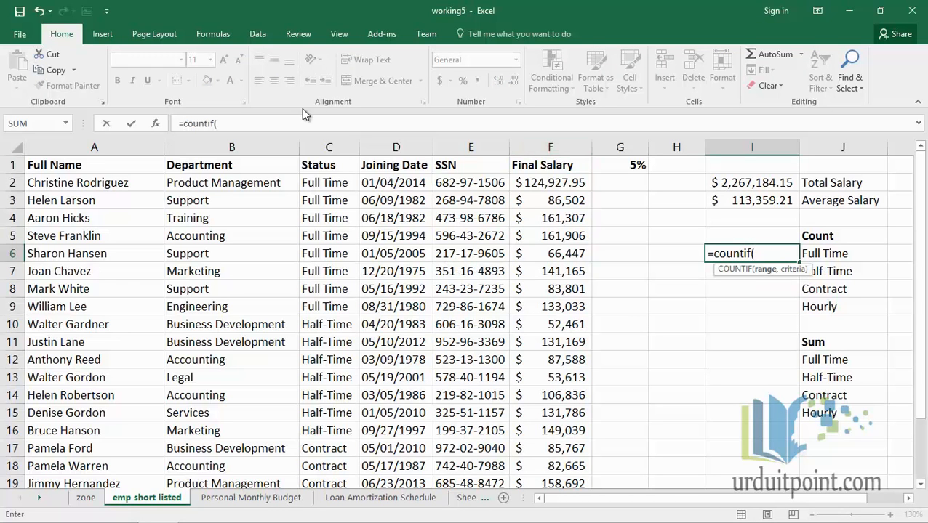
pyautogui.click(328, 147)
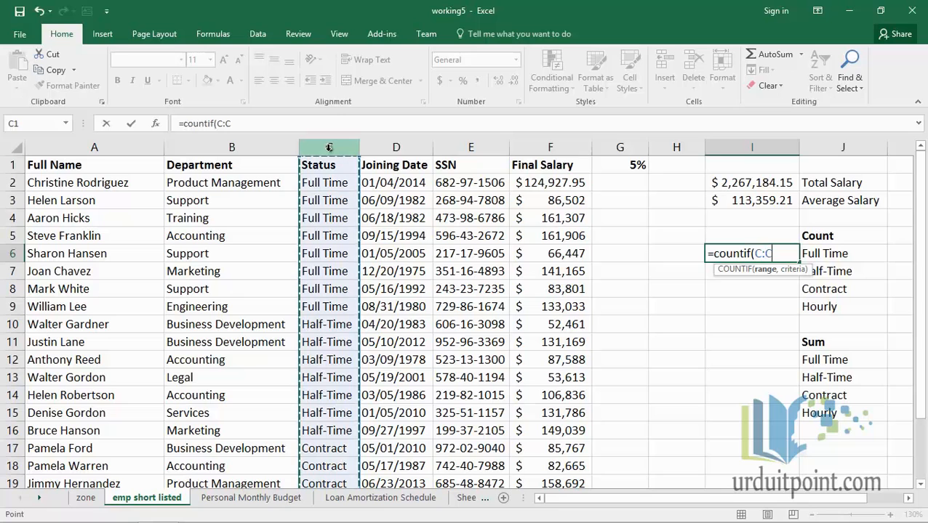
pyautogui.write(',')
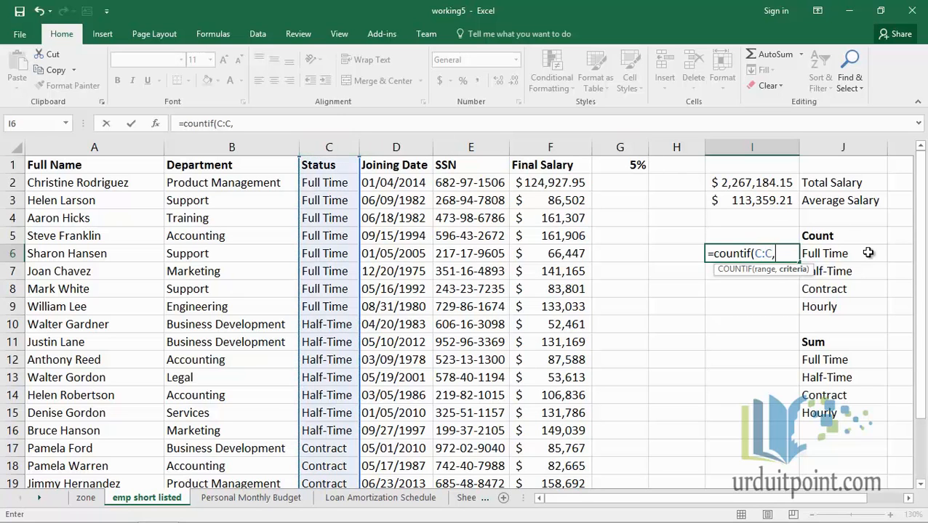
pyautogui.click(840, 254)
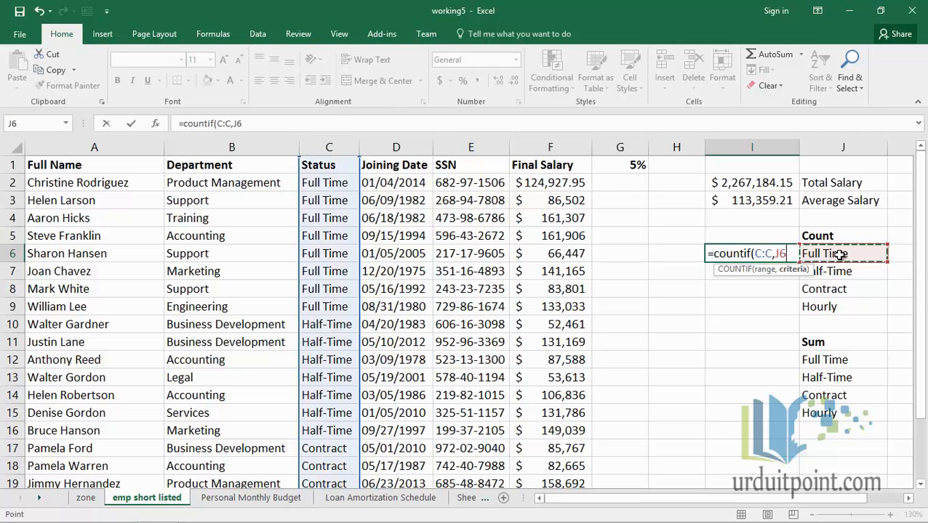
pyautogui.write(')')
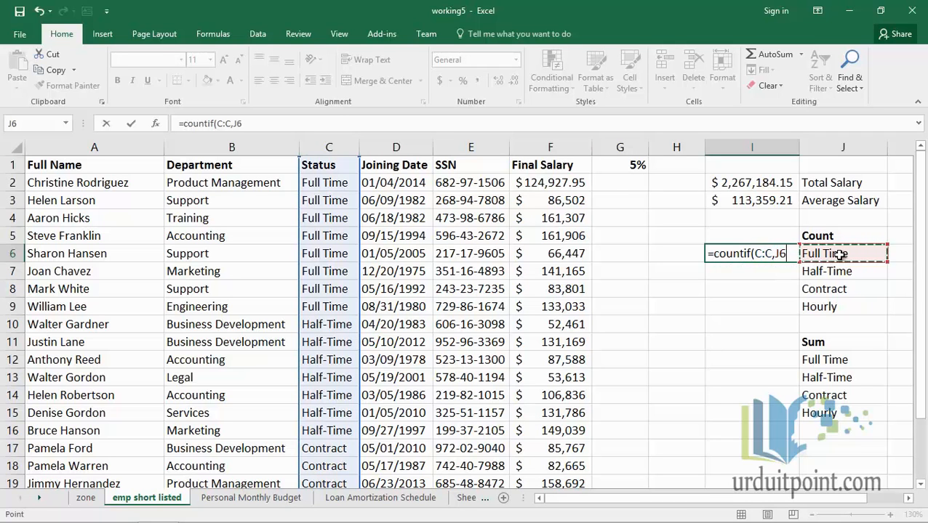
pyautogui.press('Return')
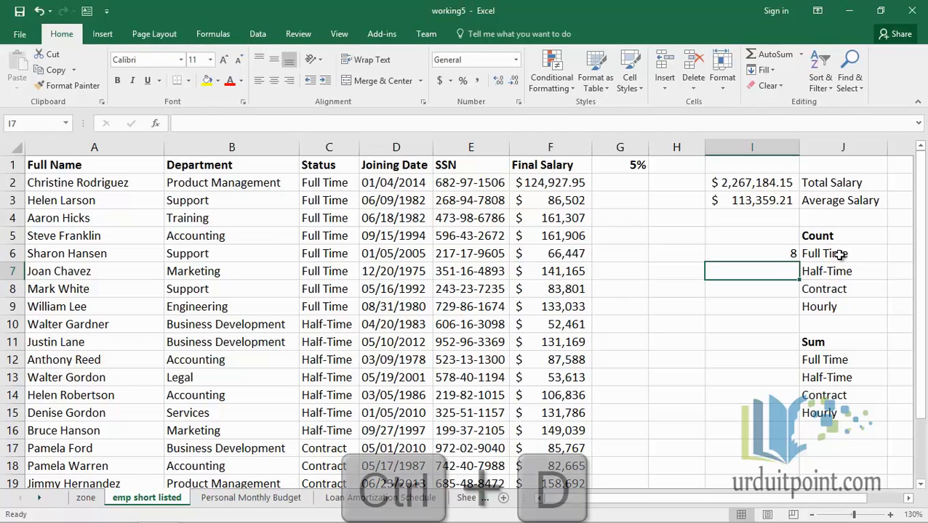
# Fill the COUNTIF formula down through I7:I9 for the Half-Time, Contract and Hourly counts.
pyautogui.hotkey('ctrl', 'd')
pyautogui.press('Down')
pyautogui.hotkey('ctrl', 'd')
pyautogui.press('Down')
pyautogui.hotkey('ctrl', 'd')
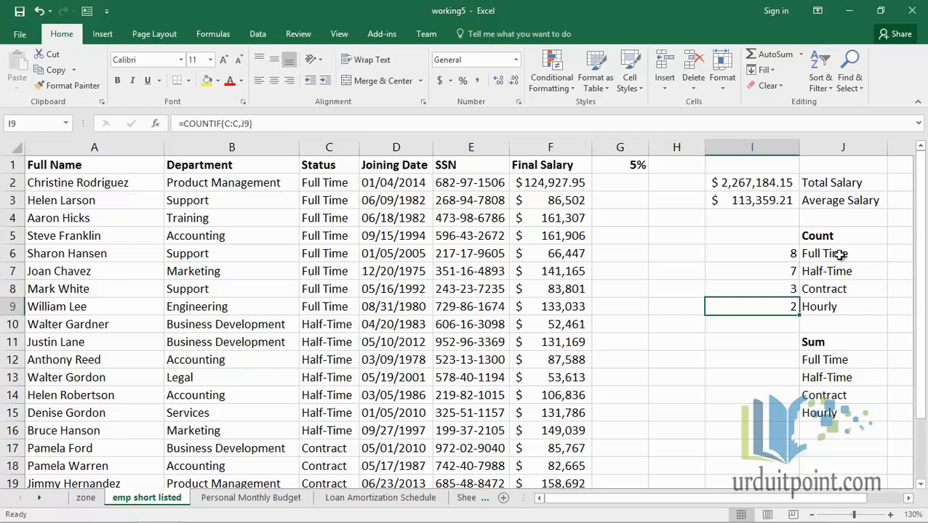
# Total the Full Time salaries in I12 with a SUMIF formula using C:C as range, J12 as criteria and F:F as sum range.
pyautogui.press('Down')
pyautogui.press('Down')
pyautogui.press('Down')
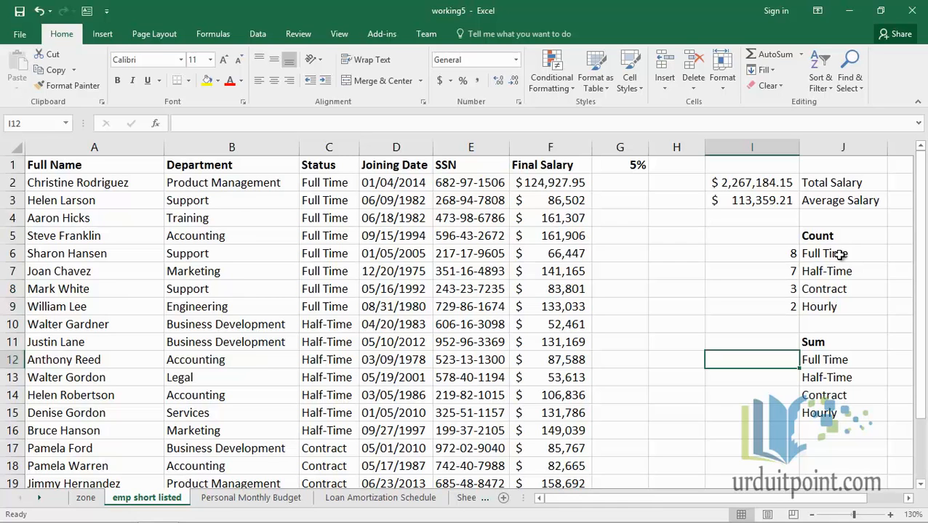
pyautogui.write('=')
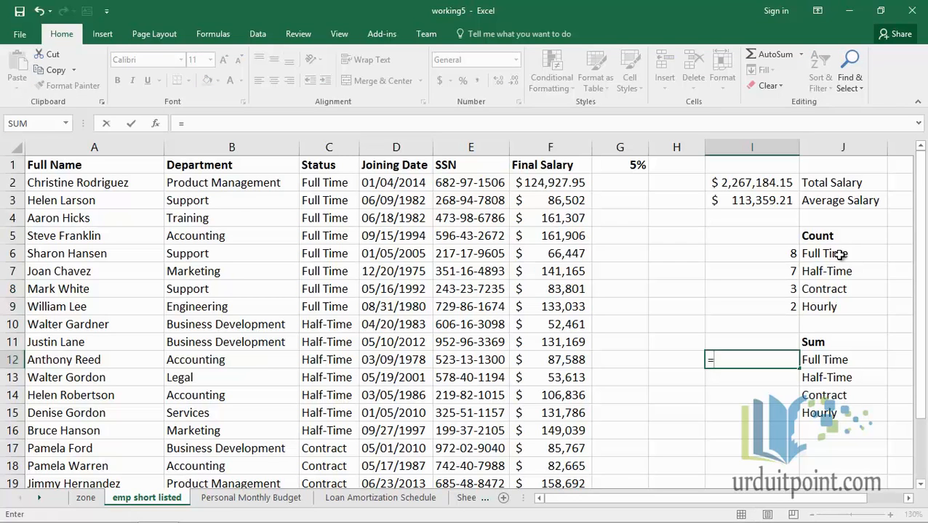
pyautogui.write('sumif(')
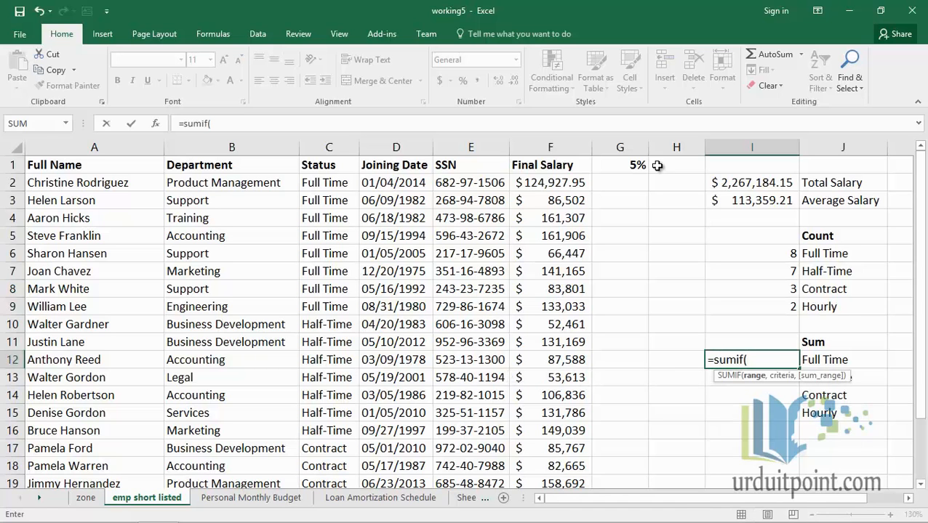
pyautogui.click(326, 143)
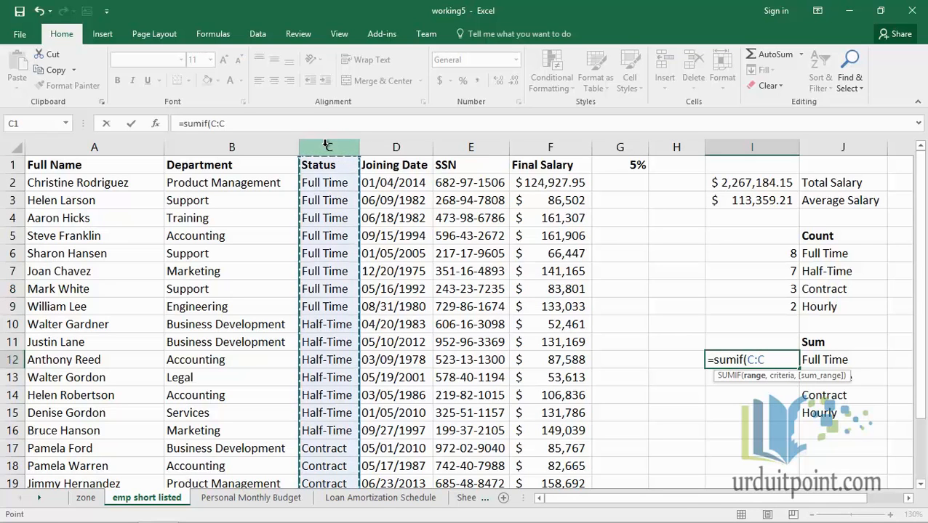
pyautogui.write(',')
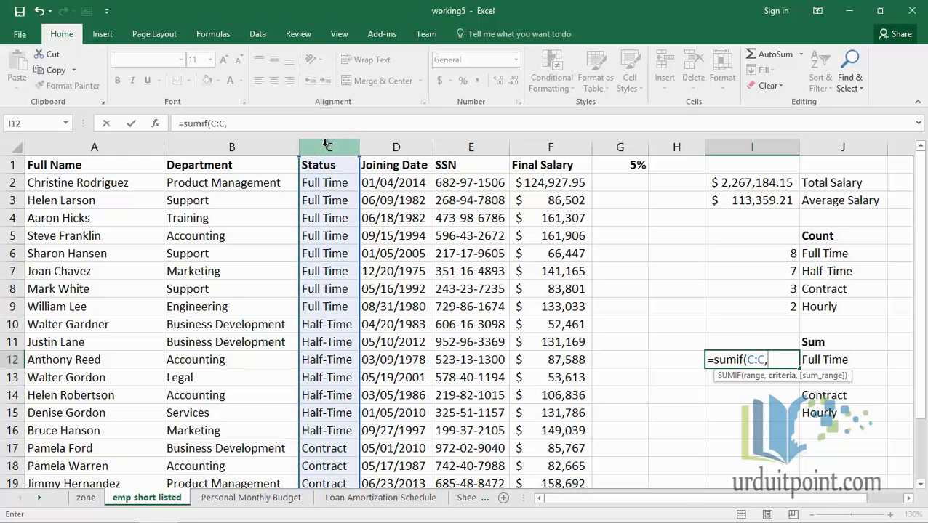
pyautogui.click(839, 359)
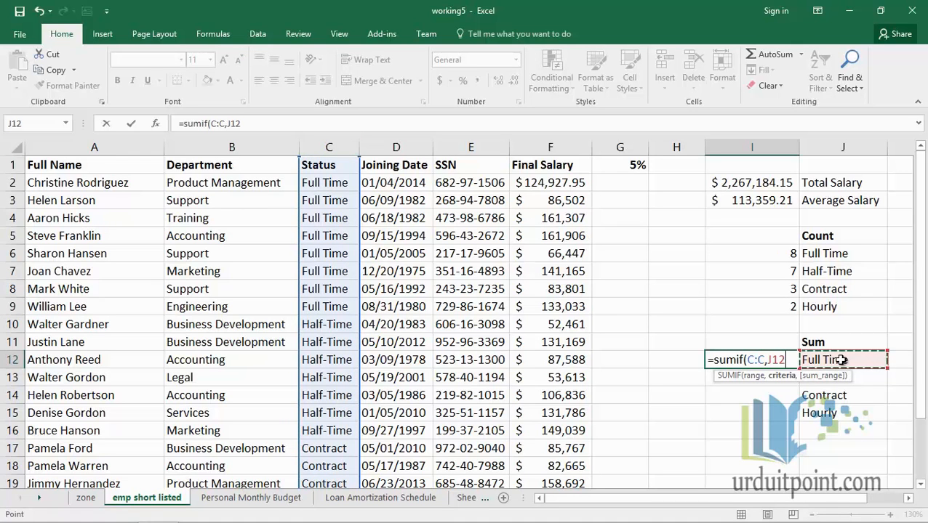
pyautogui.write(',')
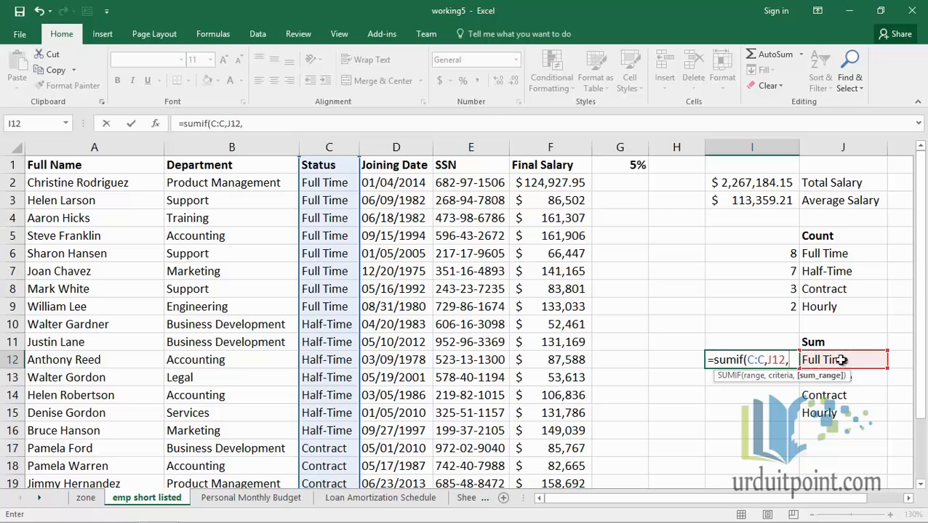
pyautogui.click(564, 147)
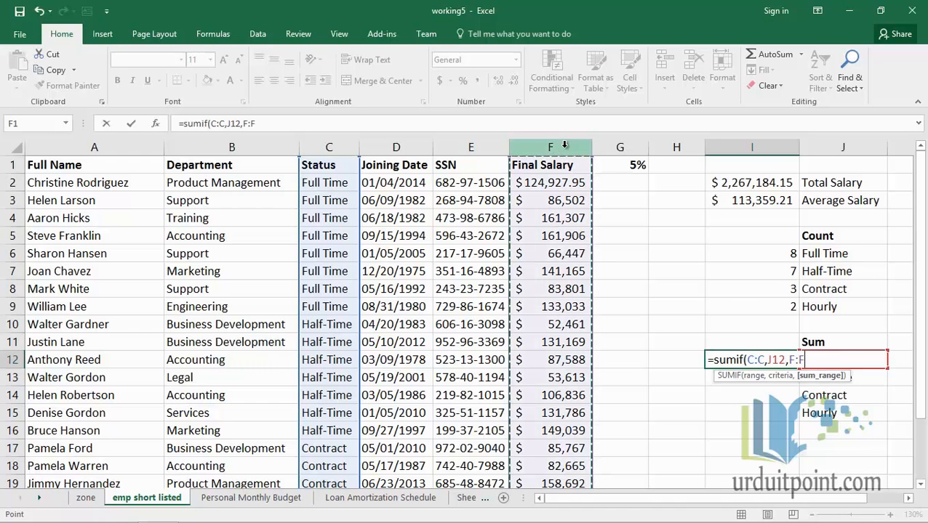
pyautogui.press('Return')
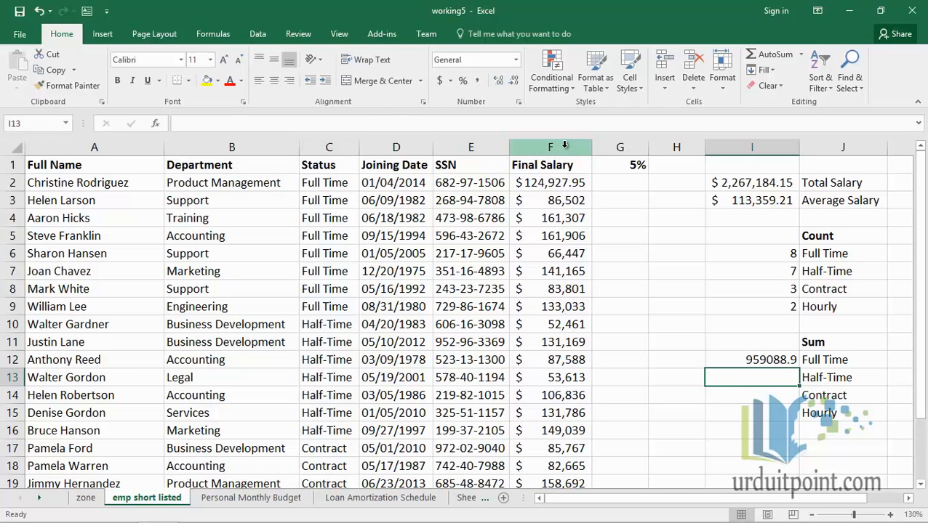
# Fill the SUMIF formula down through I13:I15 for the Half-Time, Contract and Hourly salary sums.
pyautogui.hotkey('ctrl', 'd')
pyautogui.press('Down')
pyautogui.hotkey('ctrl', 'd')
pyautogui.press('Down')
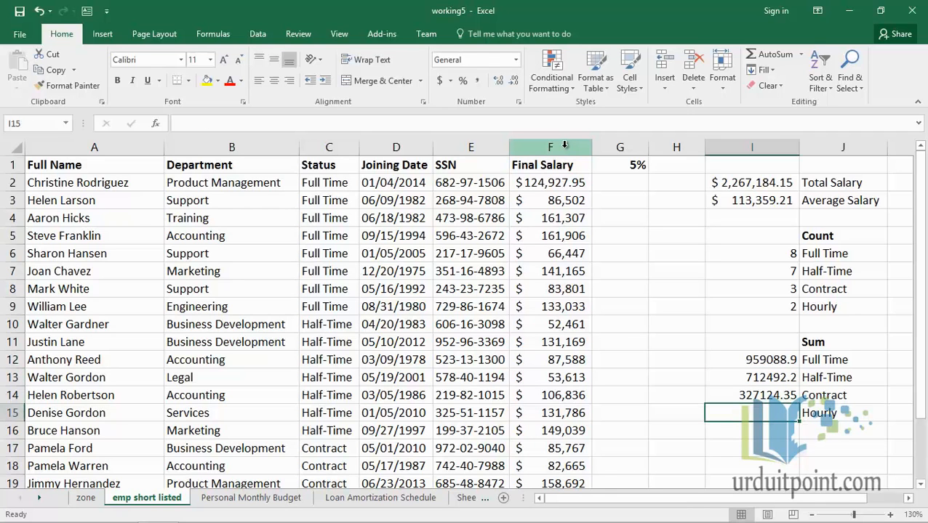
pyautogui.hotkey('ctrl', 'd')
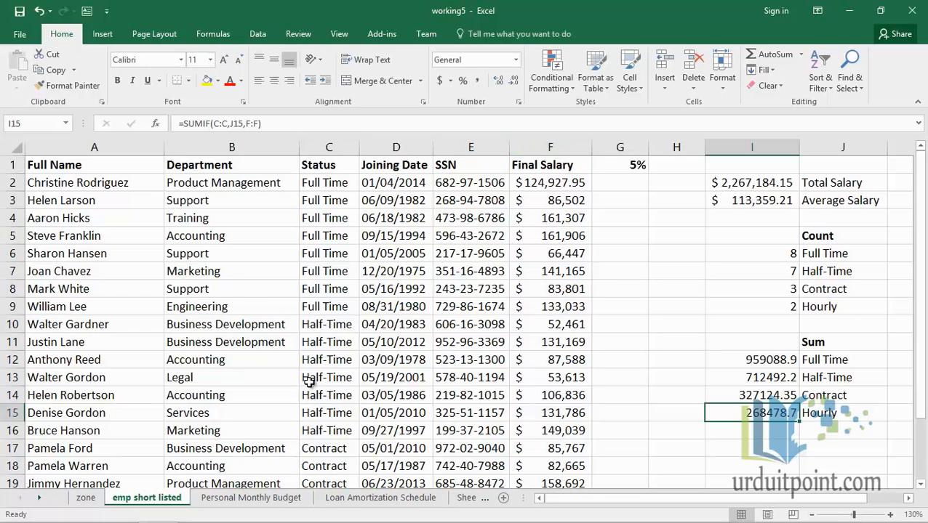
# On the Personal Monthly Budget sheet, select all direct and indirect precedents of the Total Projected Cost in J58 and fill them yellow.
pyautogui.click(252, 499)
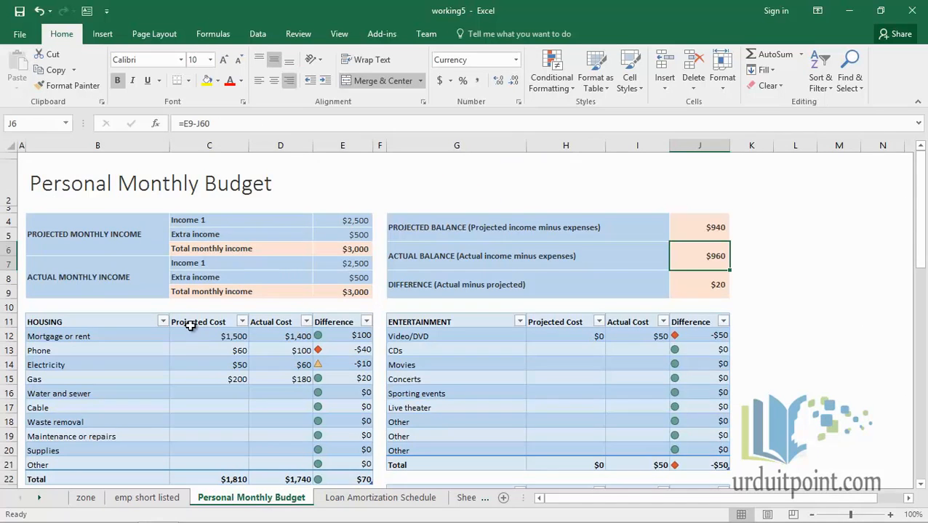
pyautogui.scroll(-7, 722, 352)
pyautogui.scroll(-7, 723, 352)
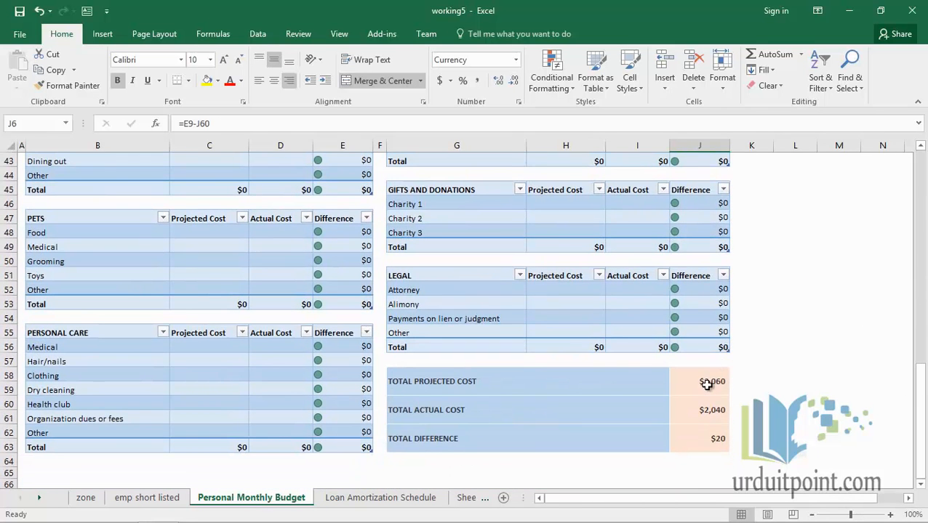
pyautogui.click(710, 389)
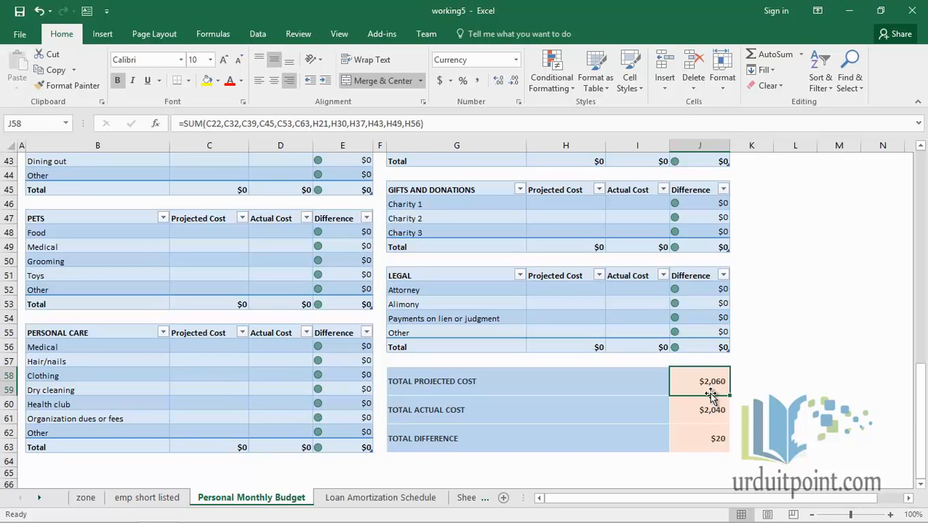
pyautogui.hotkey('ctrl', 'shift', '[')
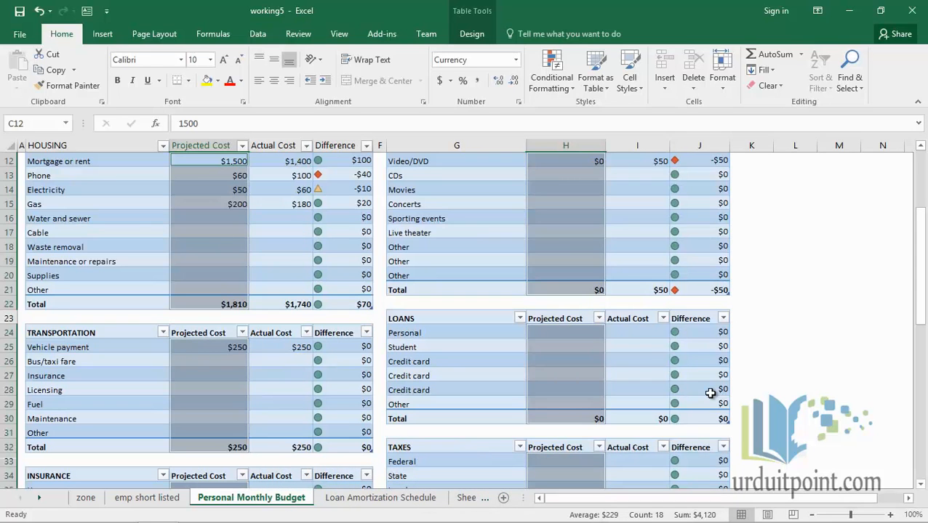
pyautogui.click(207, 81)
# Select all direct and indirect precedents of the Total Actual Cost in J60 and fill them green.
pyautogui.scroll(-4, 753, 351)
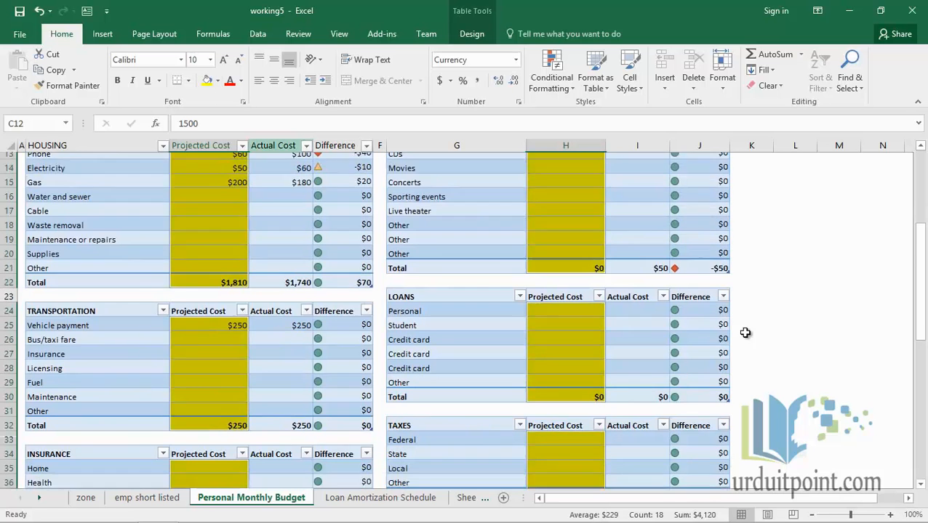
pyautogui.scroll(-8, 753, 352)
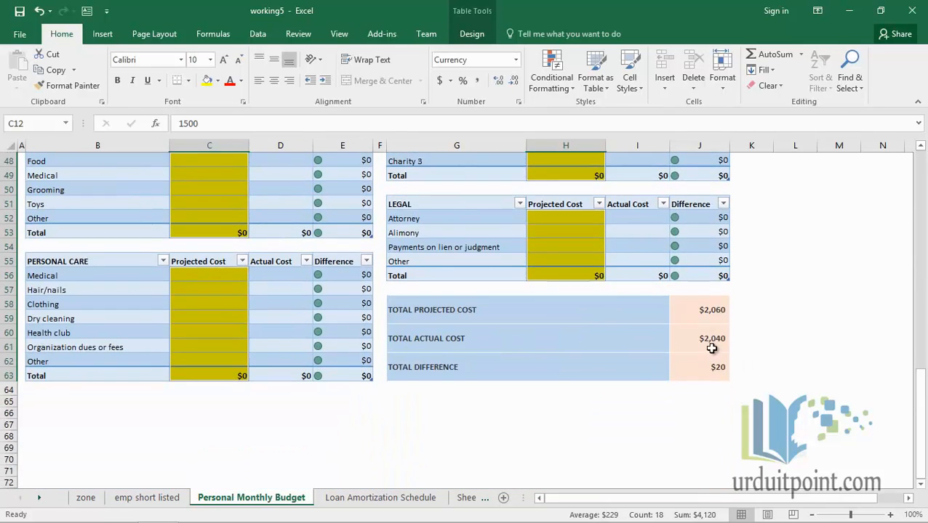
pyautogui.click(710, 338)
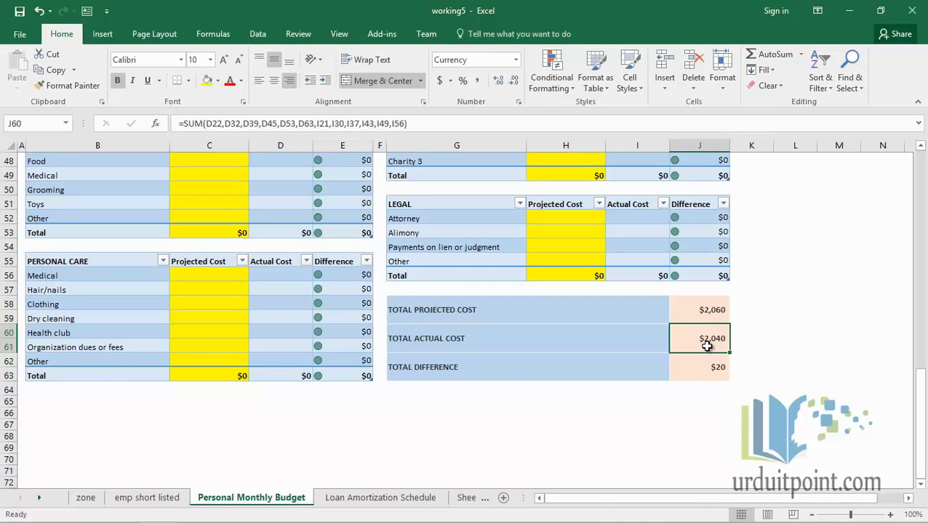
pyautogui.hotkey('ctrl', 'shift', '[')
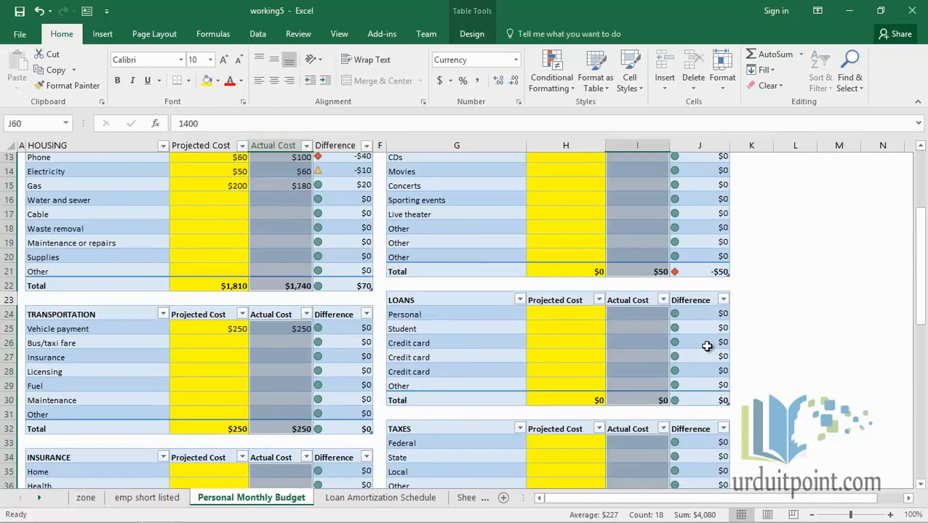
pyautogui.click(218, 81)
pyautogui.click(253, 187)
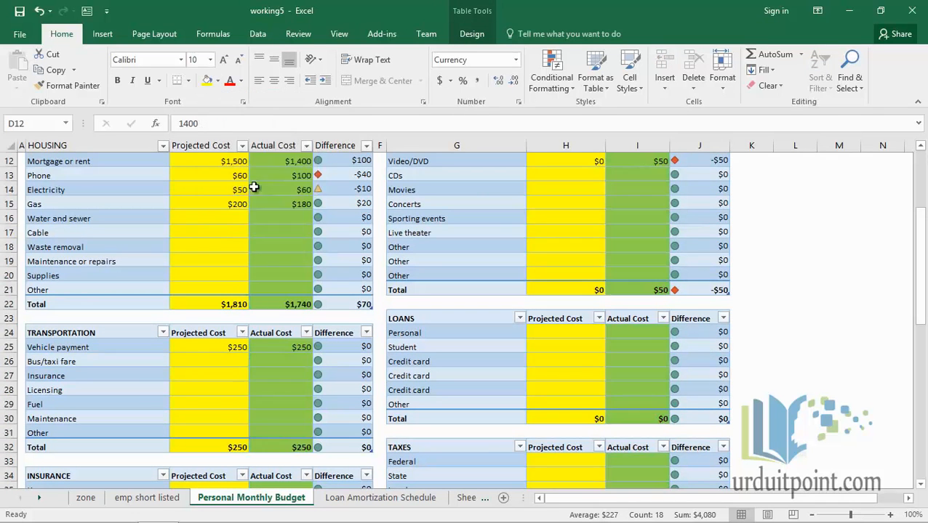
pyautogui.scroll(-13, 608, 279)
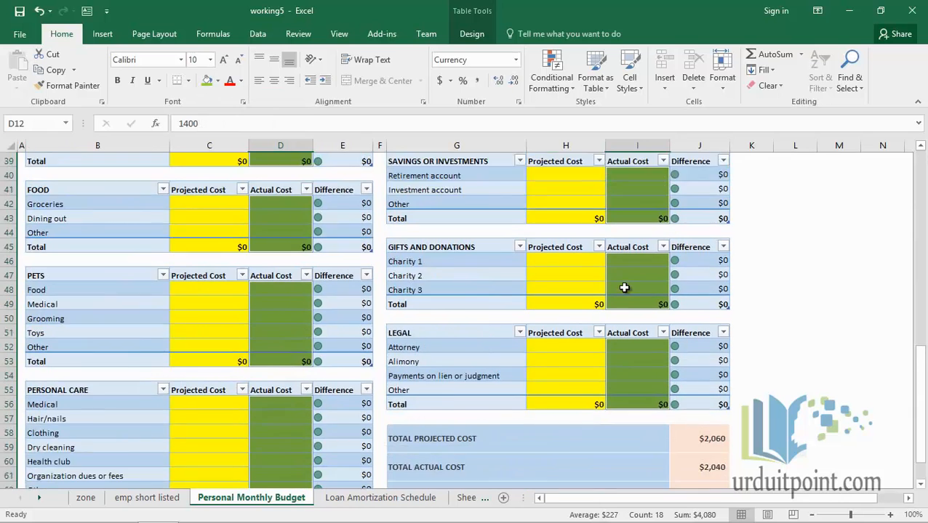
pyautogui.scroll(3, 627, 289)
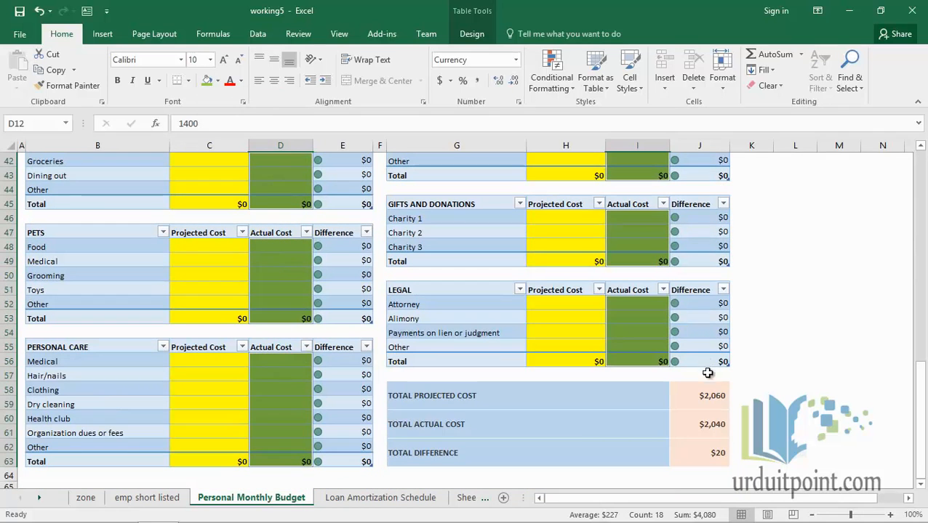
pyautogui.click(714, 425)
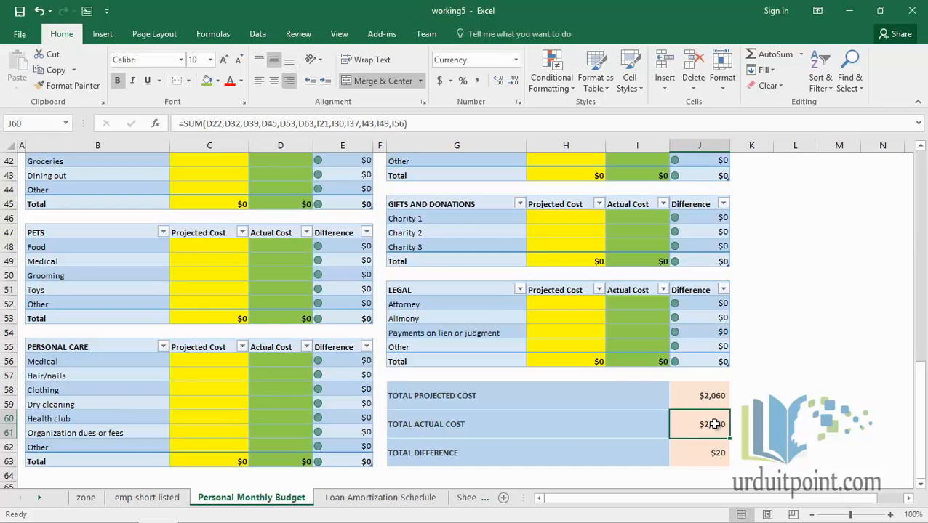
# Trace the dependents of the projected Electricity cost in C14 through successive levels down to the cost totals and balances.
pyautogui.scroll(14, 715, 424)
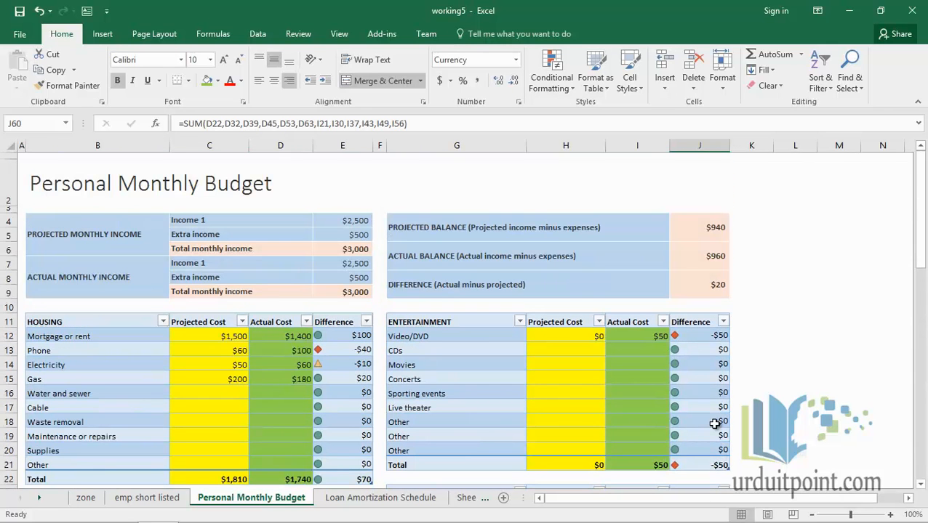
pyautogui.click(236, 366)
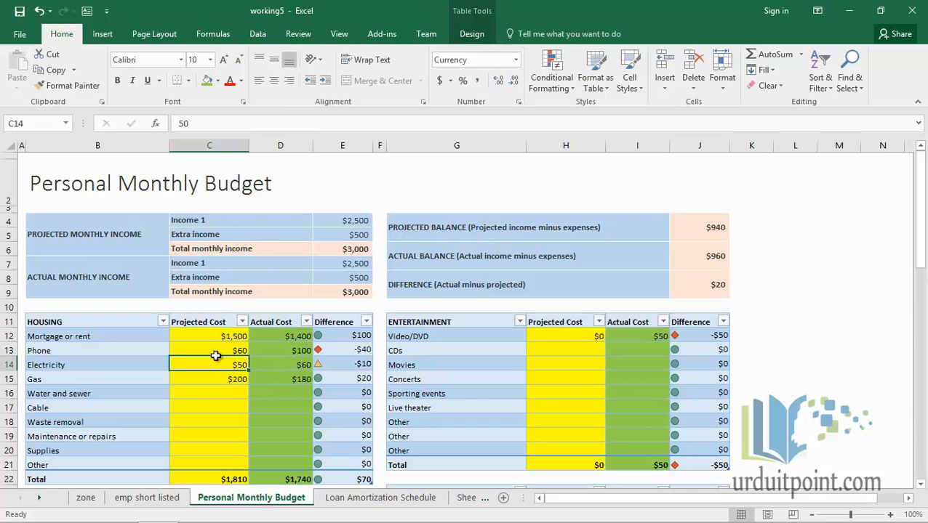
pyautogui.click(207, 37)
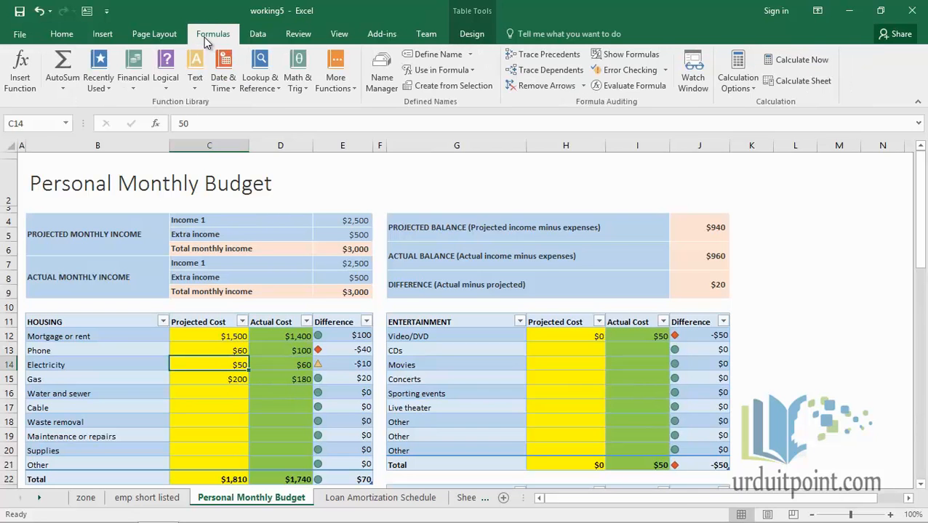
pyautogui.click(537, 77)
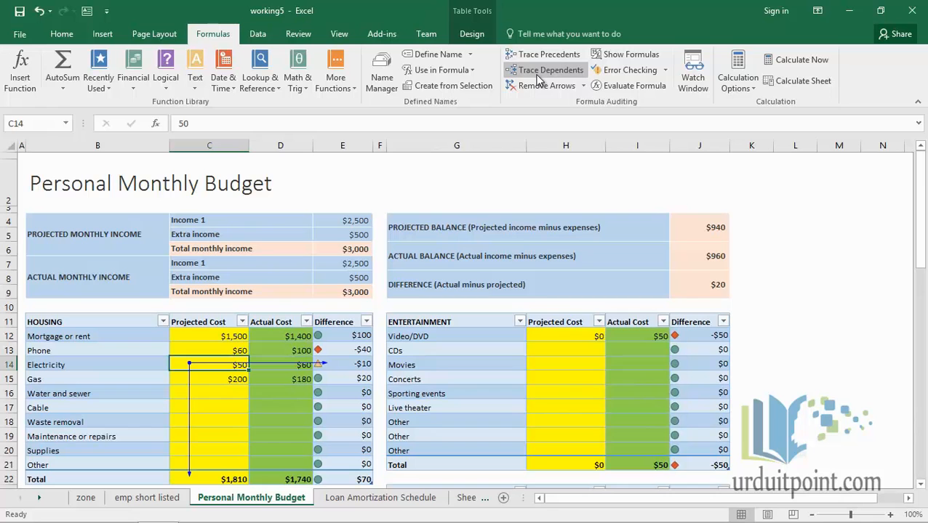
pyautogui.click(539, 73)
pyautogui.click(538, 76)
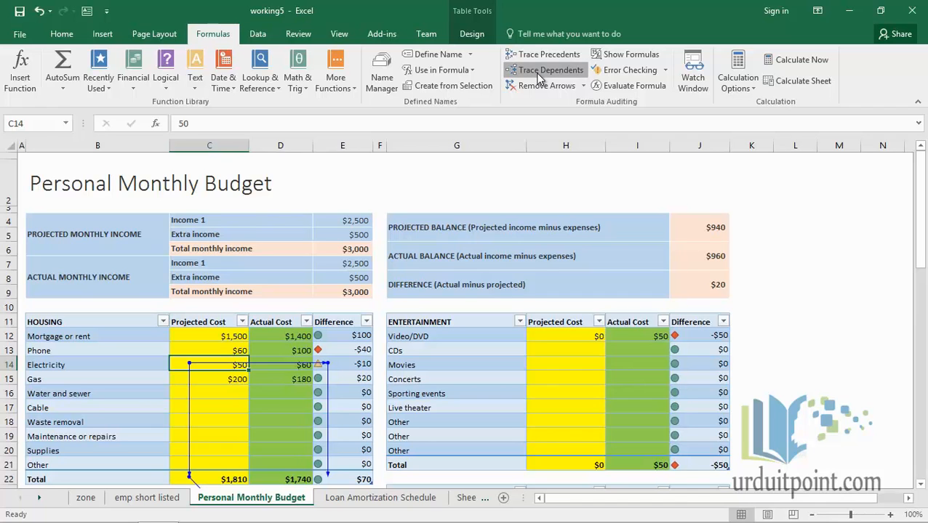
pyautogui.click(538, 73)
pyautogui.click(539, 73)
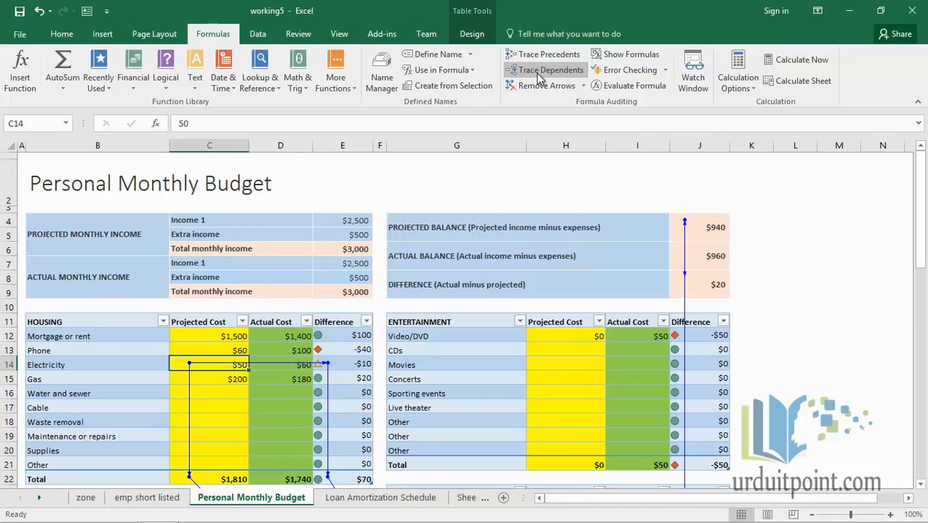
pyautogui.scroll(-5, 538, 76)
pyautogui.scroll(-7, 530, 236)
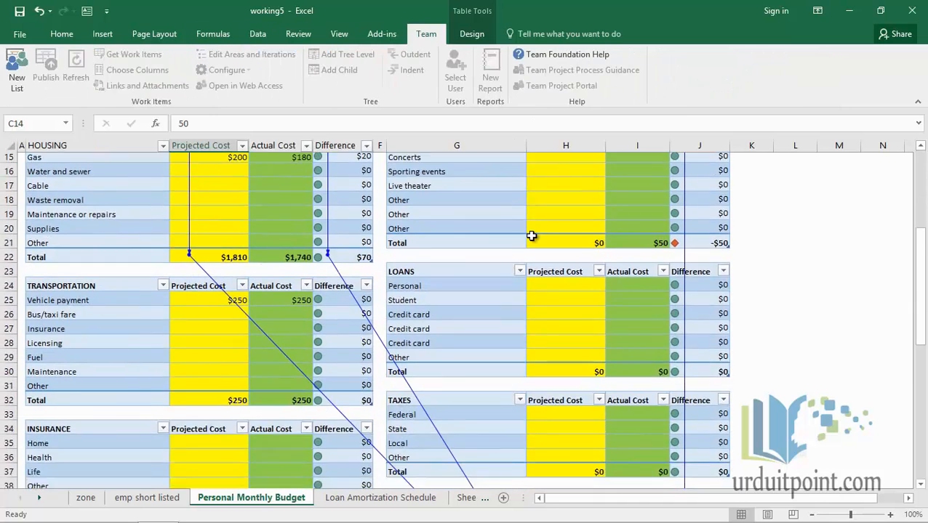
pyautogui.scroll(-10, 531, 236)
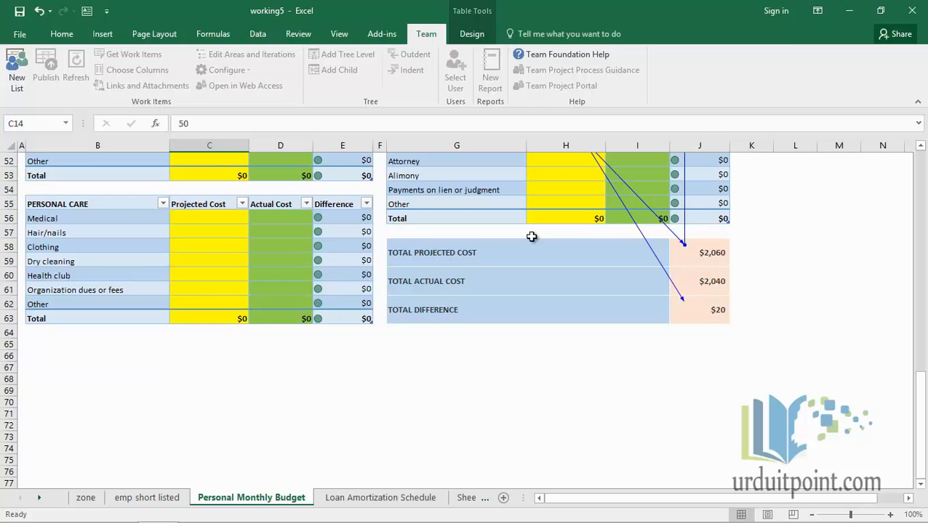
# Save the workbook to clear the tracer arrows.
pyautogui.scroll(14, 531, 237)
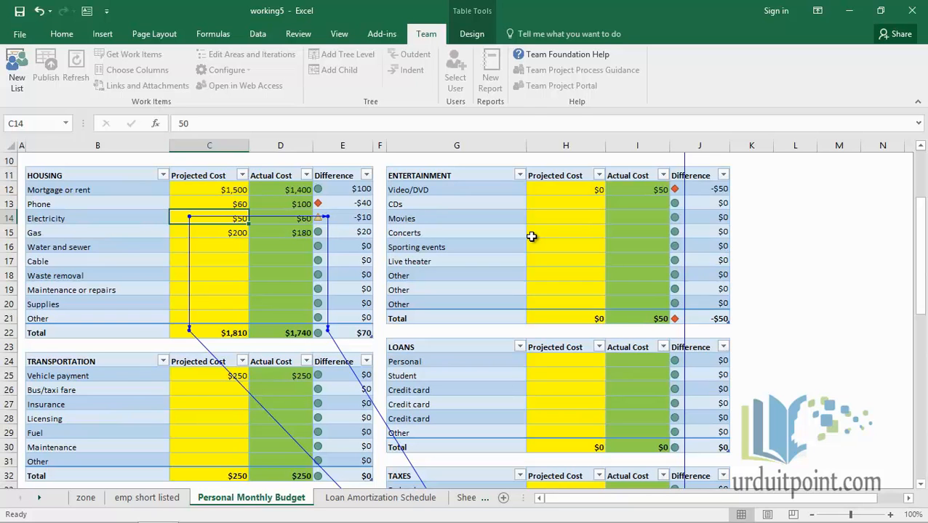
pyautogui.hotkey('ctrl', 's')
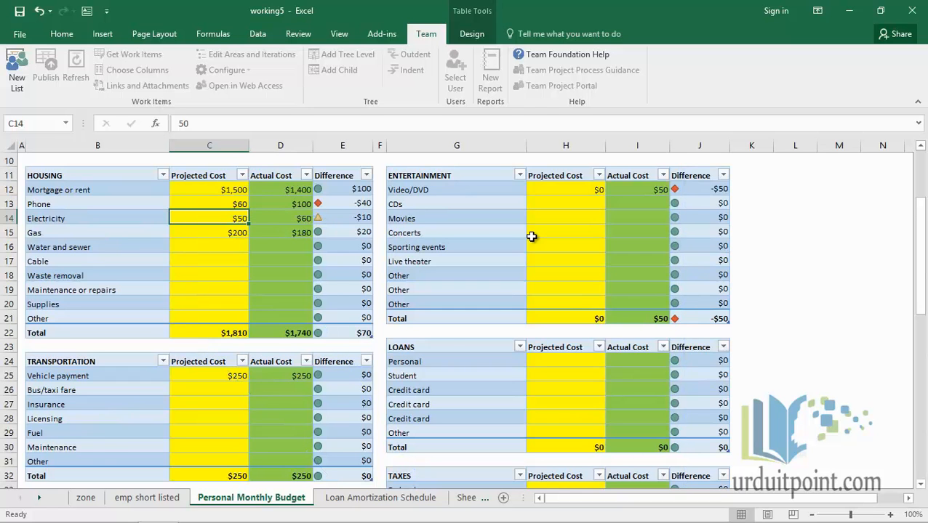
# Trace two levels of precedents of the Actual Balance in J6 down to the Total Actual Cost, and remove the tracer arrows.
pyautogui.scroll(3, 532, 236)
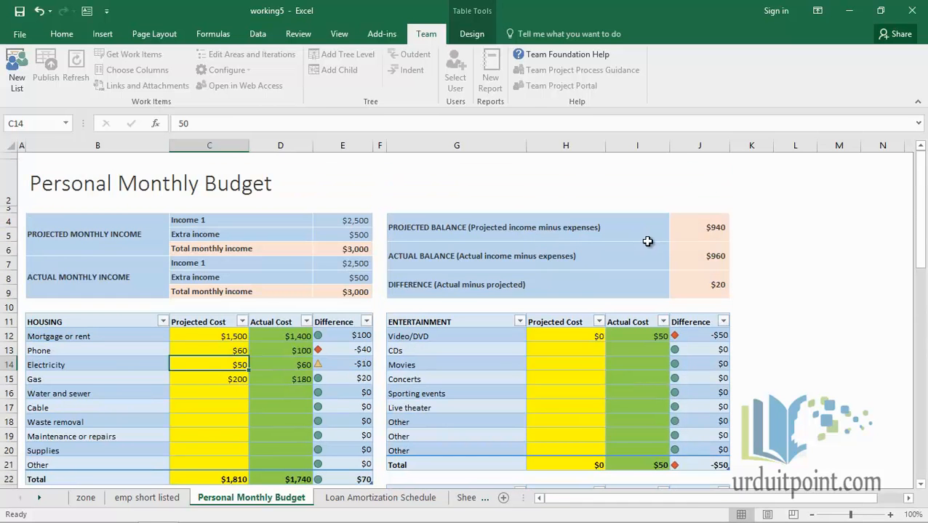
pyautogui.click(705, 239)
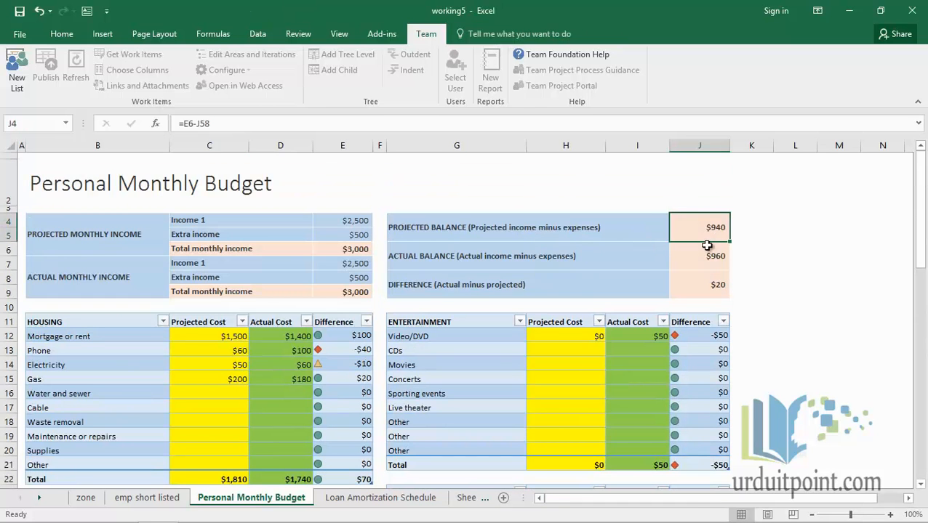
pyautogui.click(704, 256)
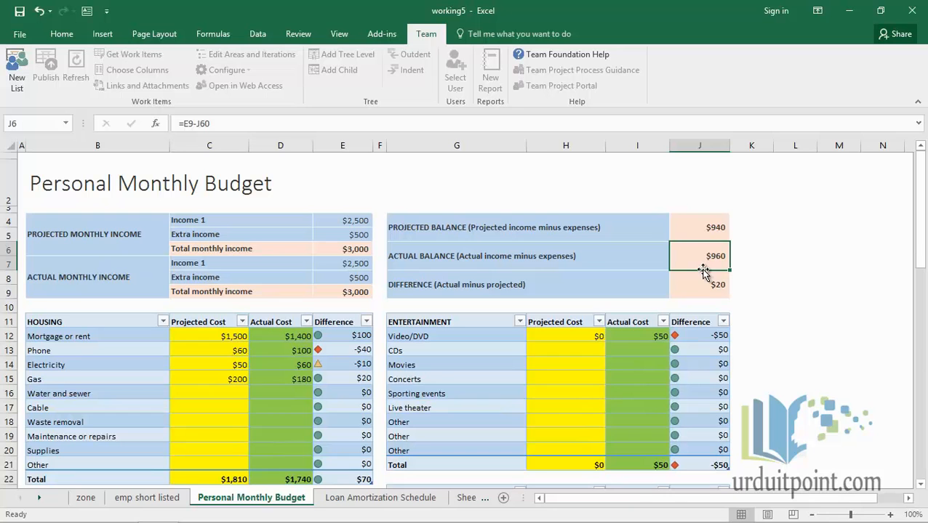
pyautogui.click(213, 35)
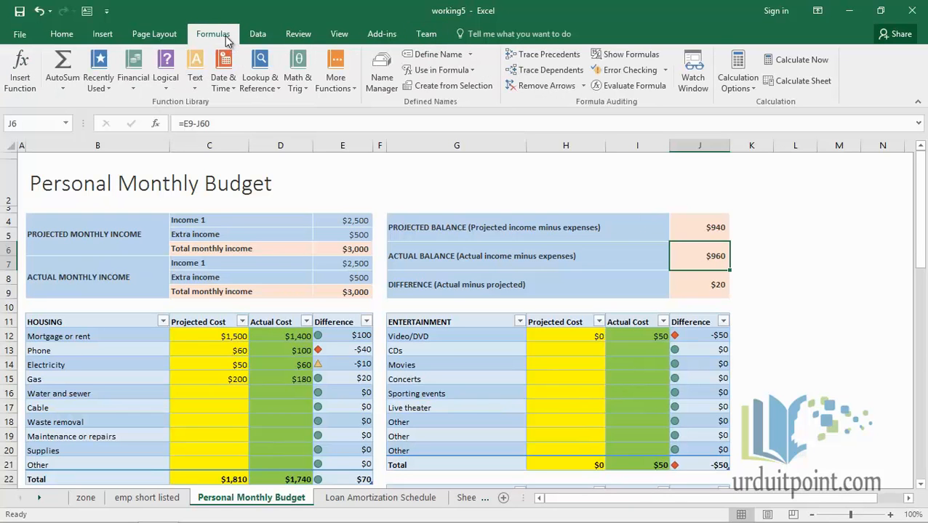
pyautogui.click(564, 58)
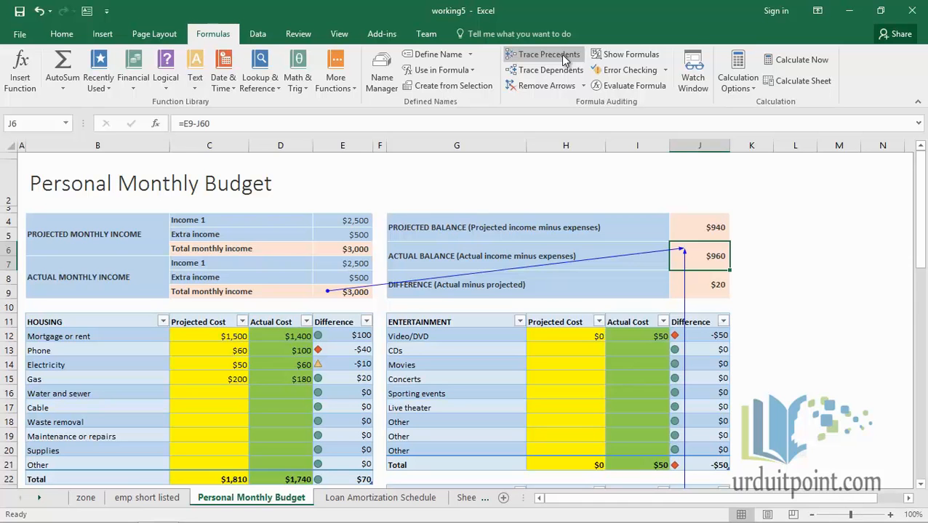
pyautogui.scroll(-5, 704, 294)
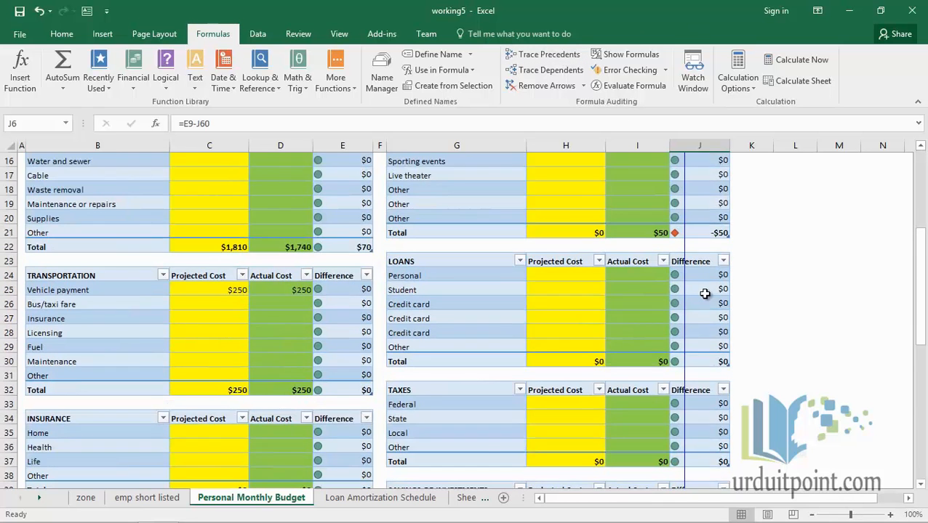
pyautogui.scroll(-10, 704, 294)
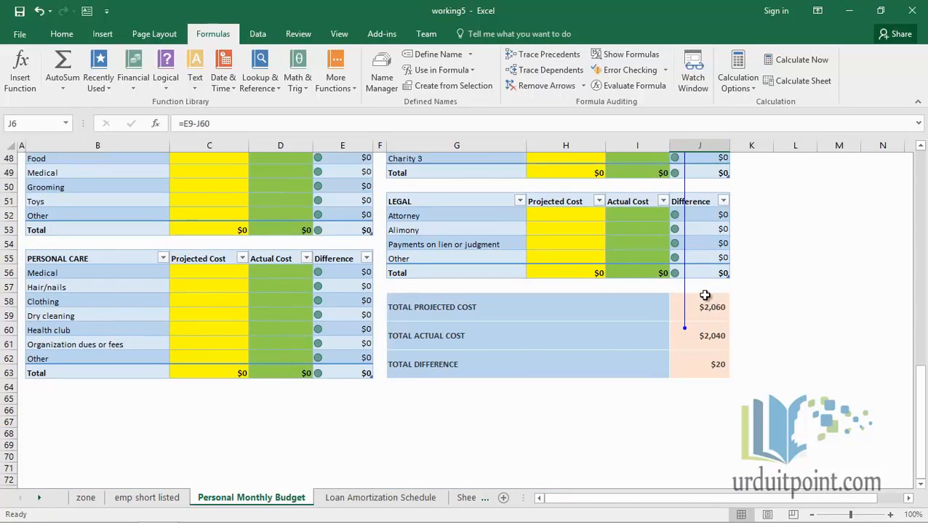
pyautogui.scroll(15, 704, 294)
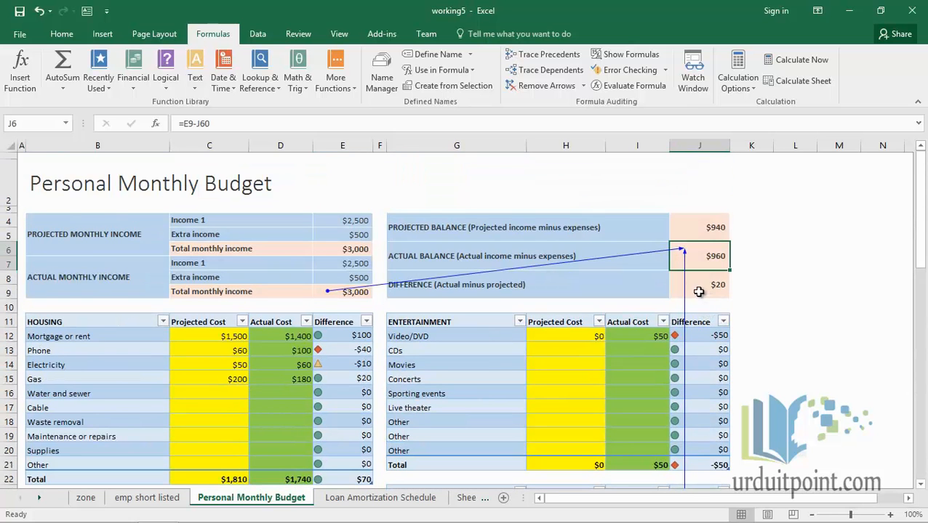
pyautogui.click(546, 57)
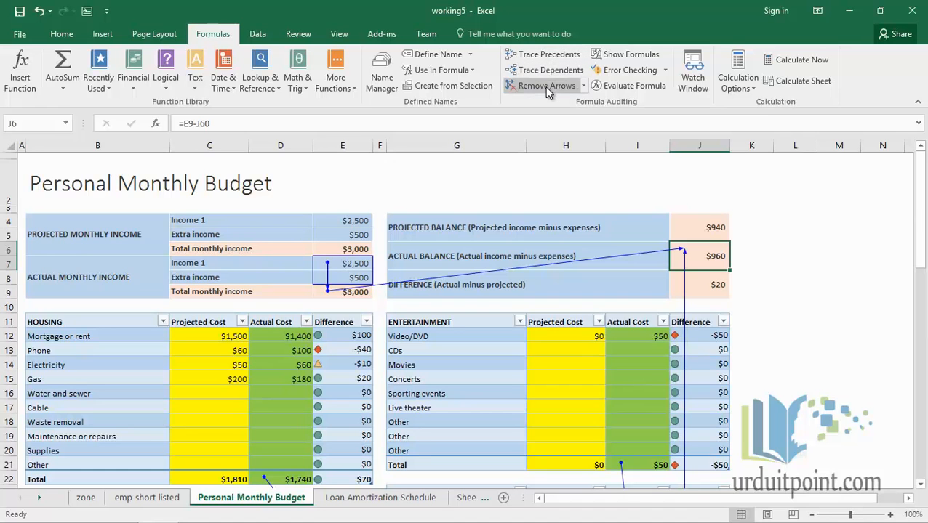
pyautogui.click(547, 85)
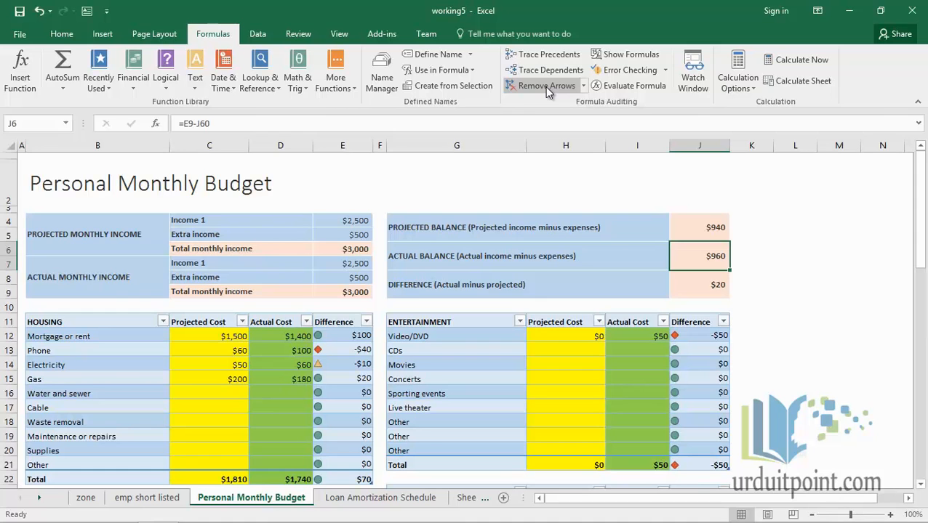
# On the zone sheet, total the whole January and April rows in B13 with =SUM(3:3,6:6).
pyautogui.click(88, 499)
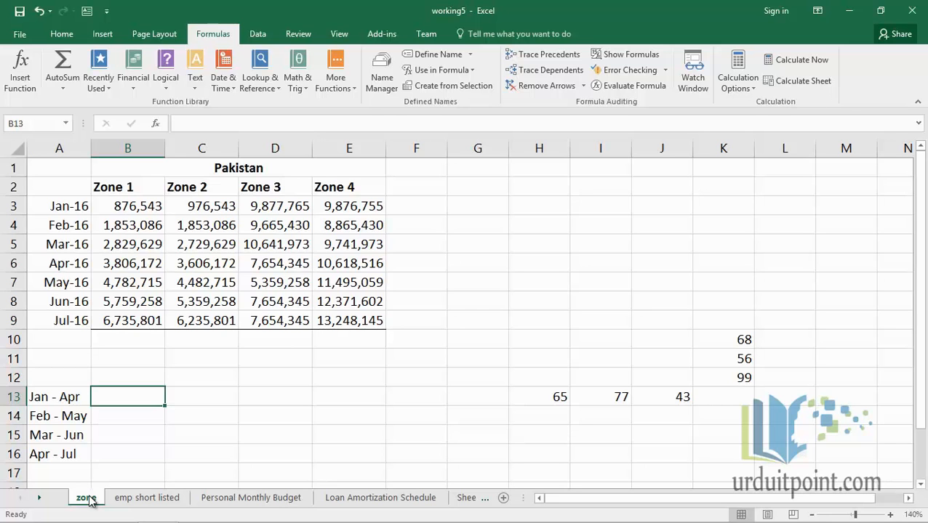
pyautogui.write('=s')
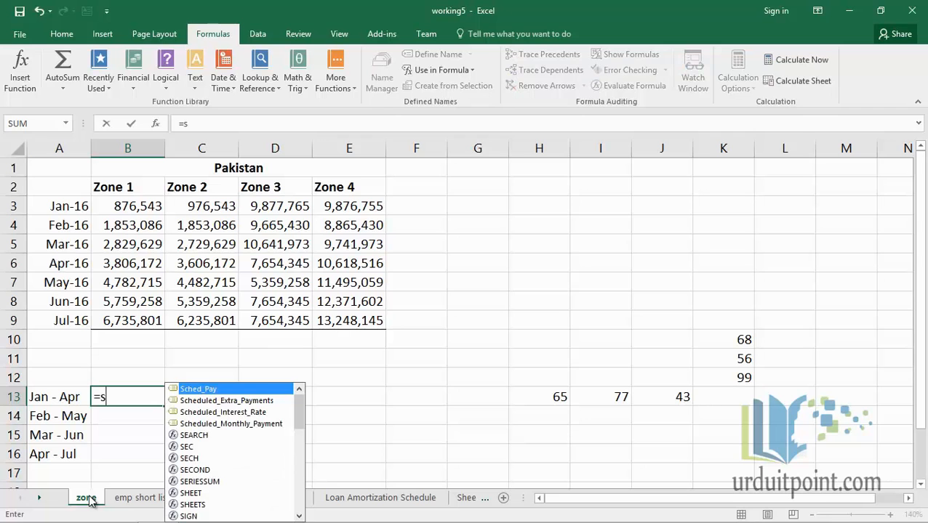
pyautogui.write('um')
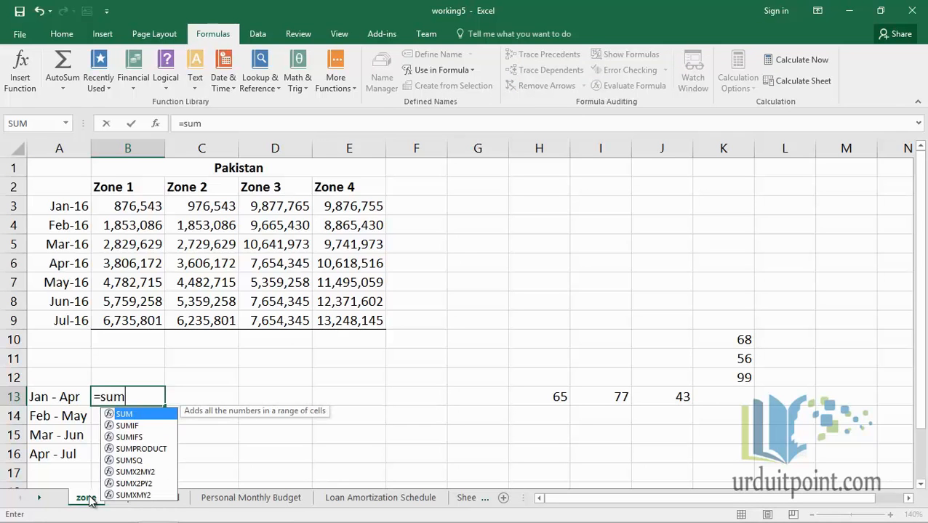
pyautogui.write('(')
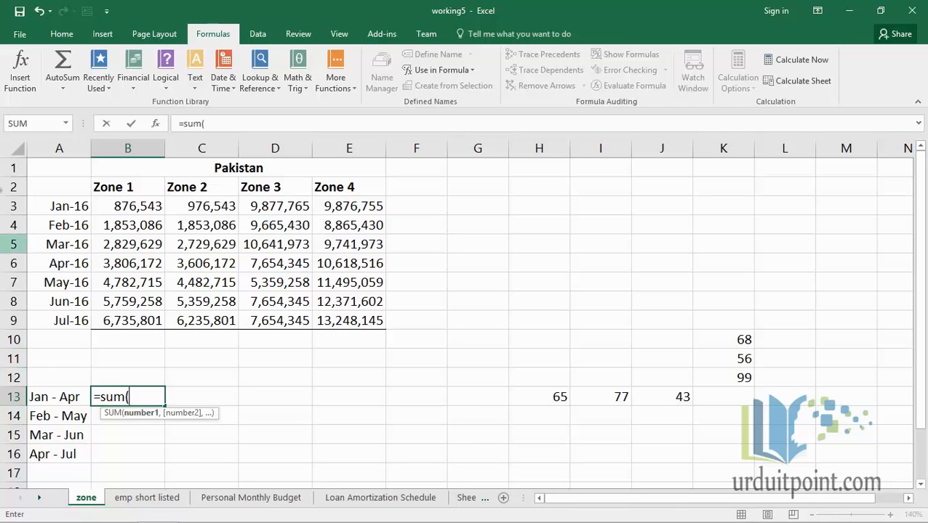
pyautogui.click(3, 205)
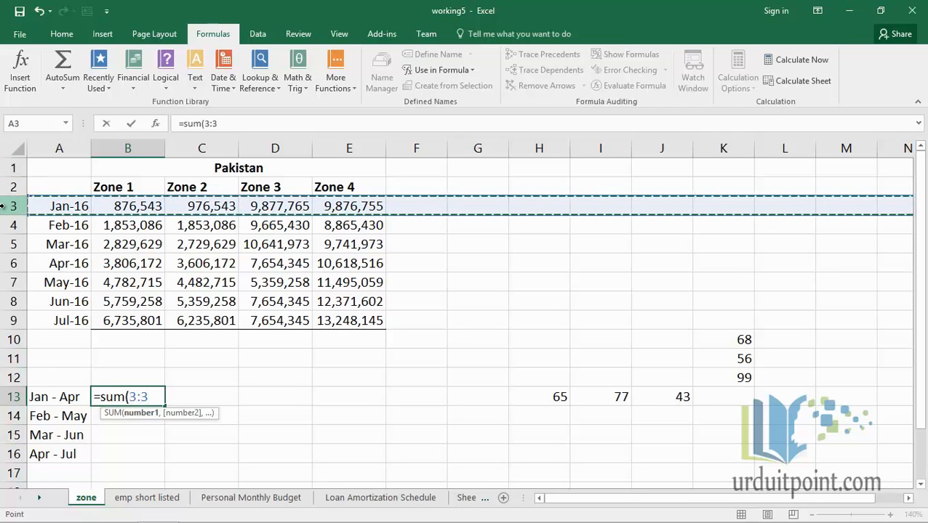
pyautogui.write(',')
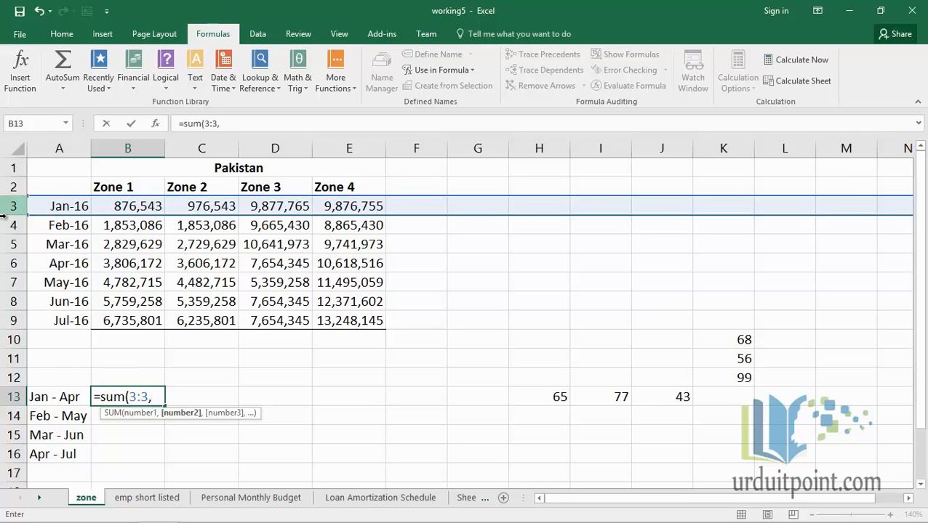
pyautogui.click(13, 264)
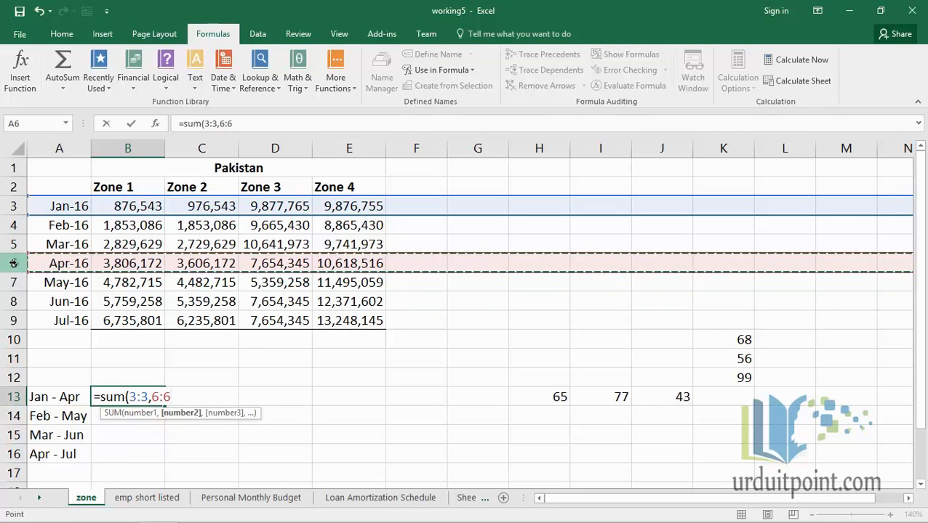
pyautogui.press('Return')
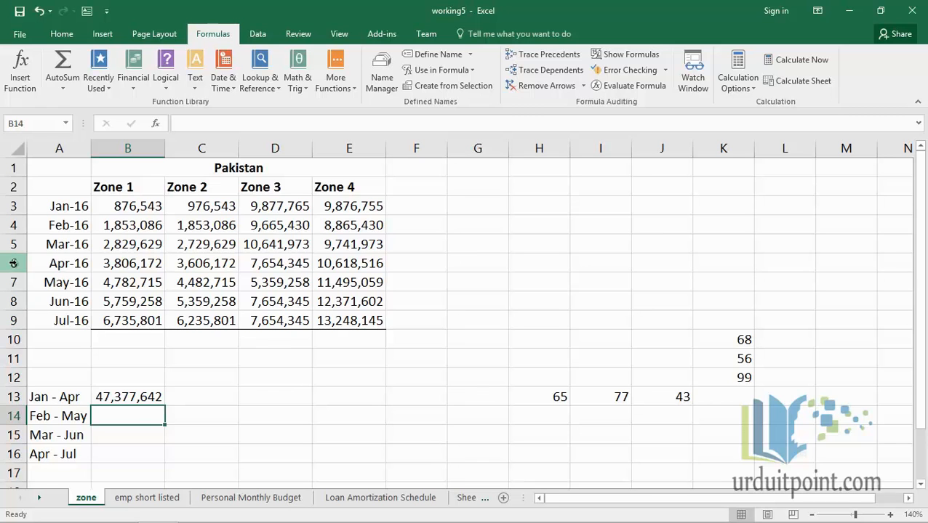
# Fill the Jan - Apr formula down into B14, B15 and B16 for the remaining month pairs.
pyautogui.hotkey('ctrl', 'd')
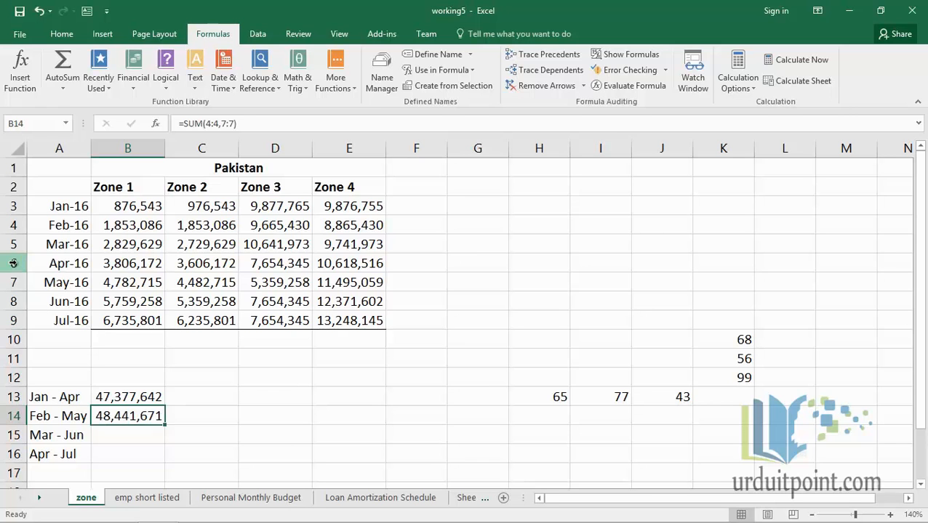
pyautogui.press('Return')
pyautogui.hotkey('ctrl', 'd')
pyautogui.press('Return')
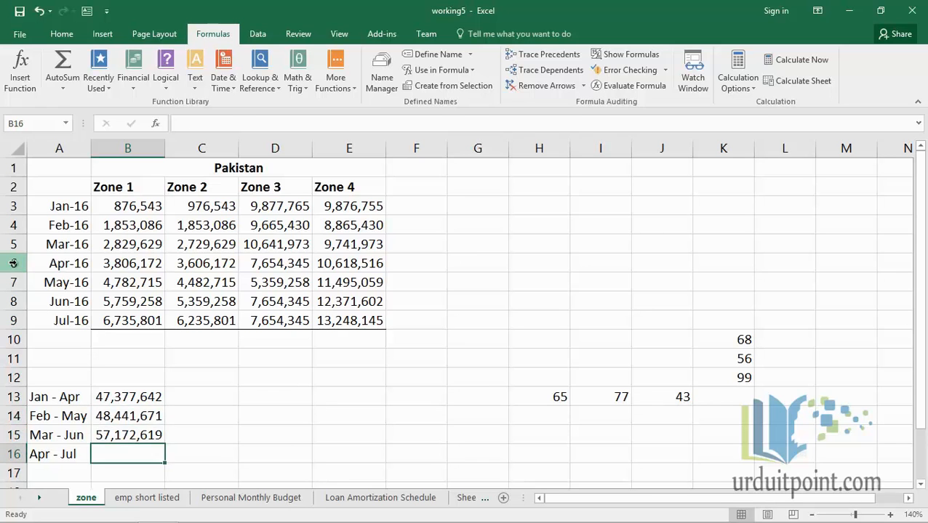
pyautogui.hotkey('ctrl', 'd')
pyautogui.press('Return')
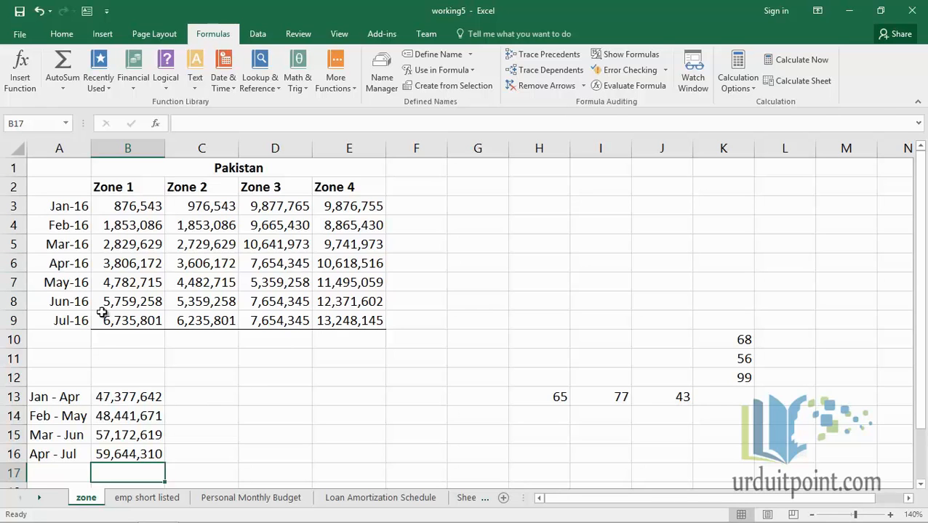
# Try AutoSum on the empty range B10:E10 to total all four zones, and undo the totals.
pyautogui.click(119, 339)
pyautogui.moveTo(119, 339); pyautogui.dragTo(332, 345)
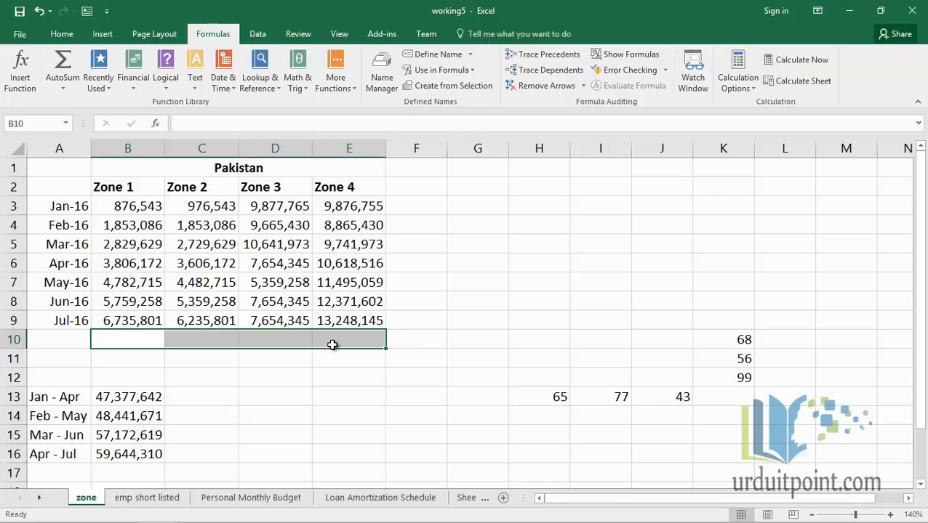
pyautogui.hotkey('alt', '=')
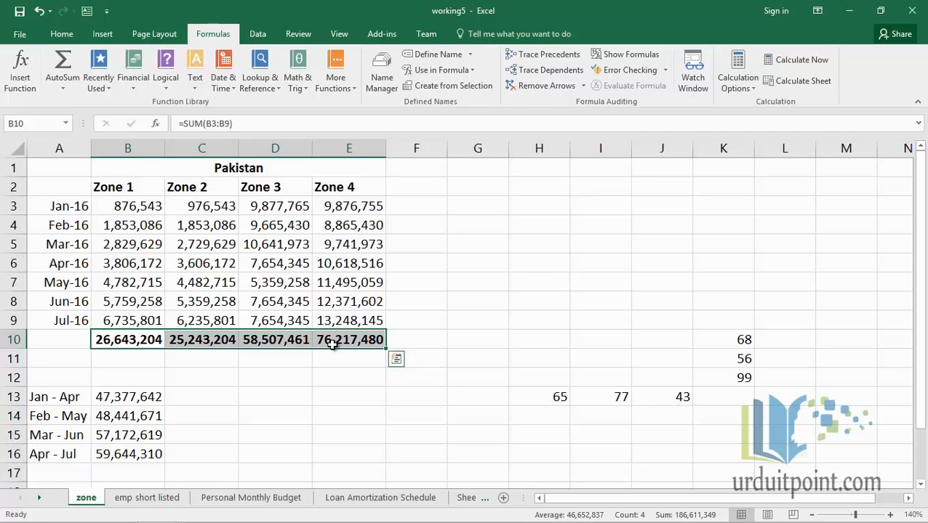
pyautogui.press('Delete')
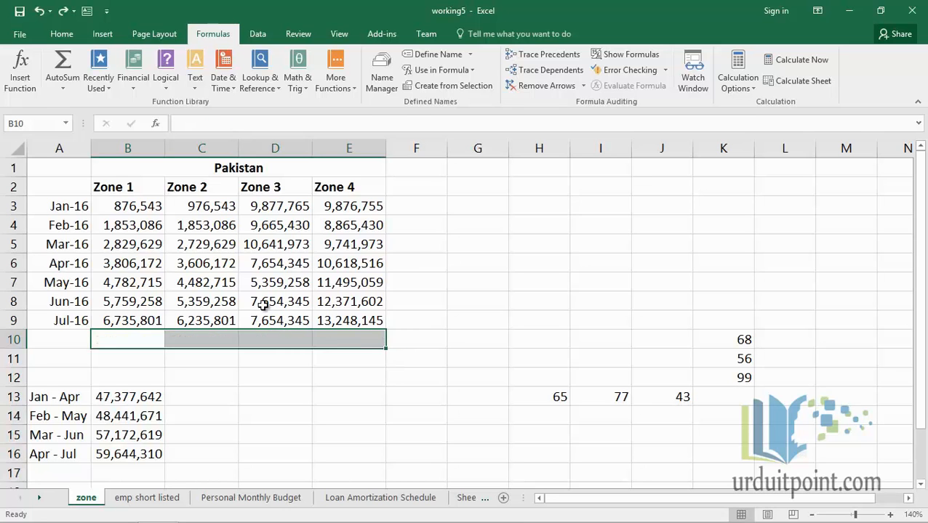
# Try AutoSum on the Zone 1 values in B3:B9 to place their total below, and undo it.
pyautogui.click(115, 211)
pyautogui.moveTo(115, 211); pyautogui.dragTo(129, 320)
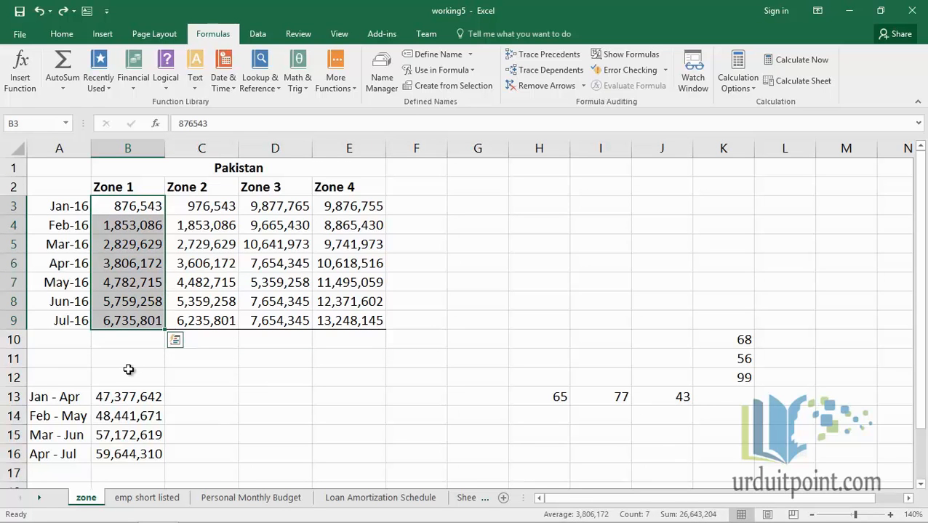
pyautogui.hotkey('alt', '=')
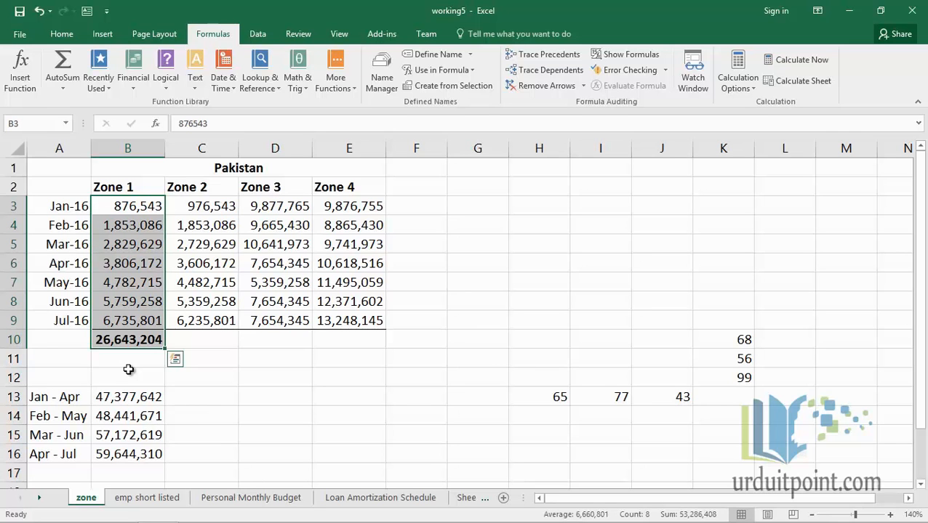
pyautogui.hotkey('ctrl', 'z')
# Try AutoSum on B3:F10 for row and column totals at once, autofit column F, and undo both changes.
pyautogui.moveTo(110, 209); pyautogui.dragTo(402, 342)
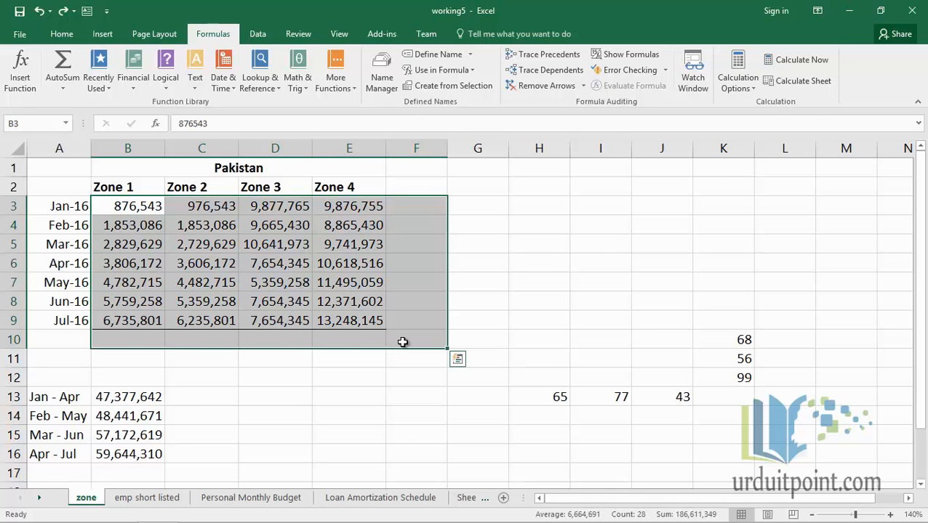
pyautogui.hotkey('alt', '=')
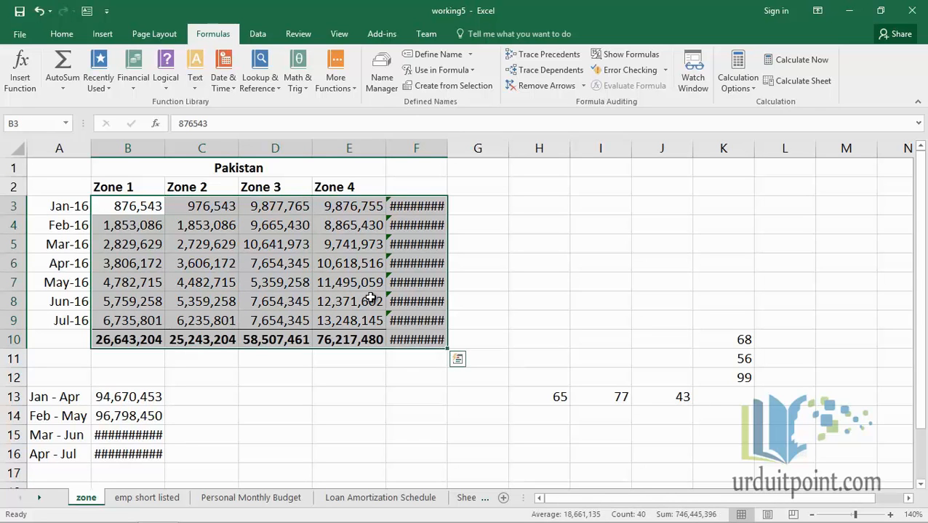
pyautogui.click(425, 206)
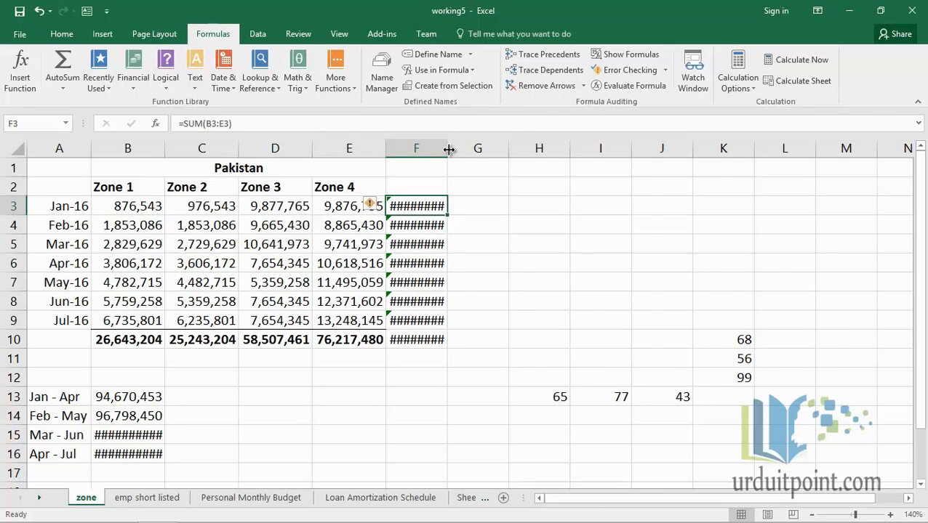
pyautogui.doubleClick(448, 149)
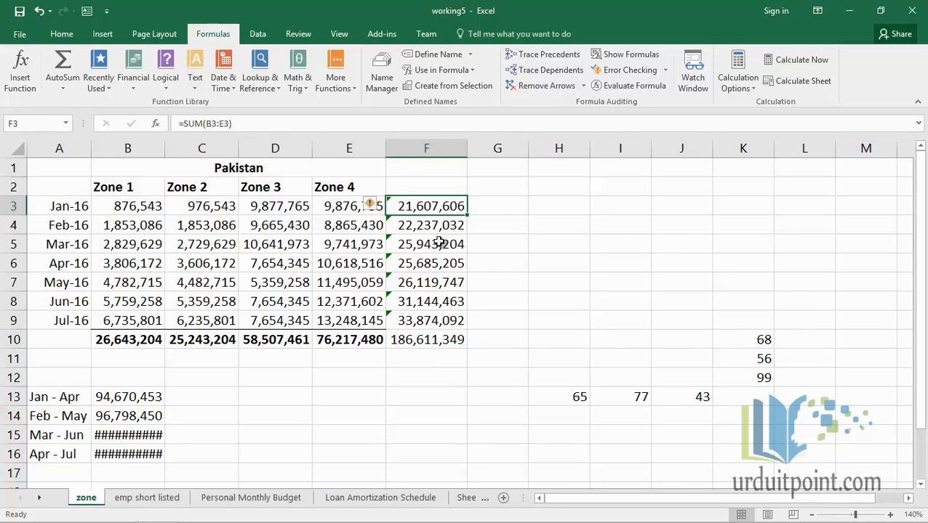
pyautogui.hotkey('ctrl', 'z')
pyautogui.hotkey('ctrl', 'z')
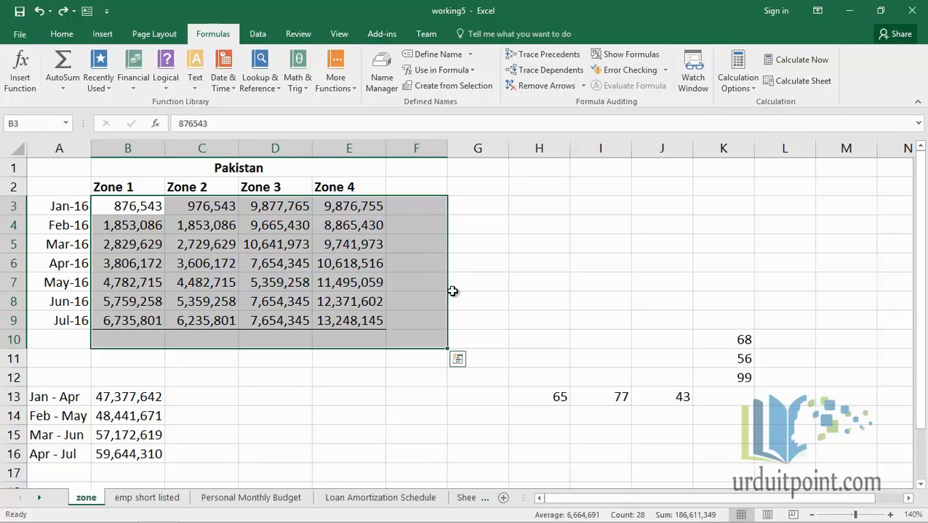
# Insert an AutoSum in K13 with its range changed to the row values, giving =SUM(H13:J13).
pyautogui.click(725, 393)
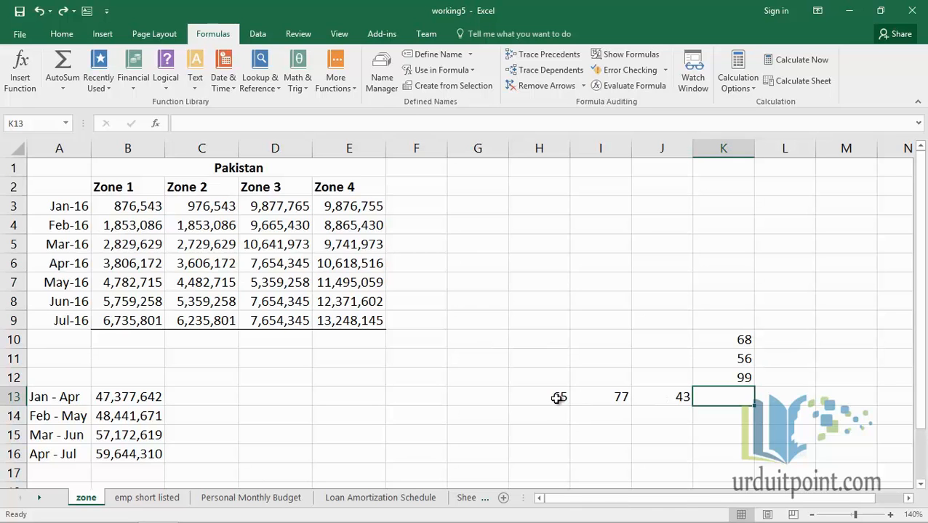
pyautogui.hotkey('alt', '=')
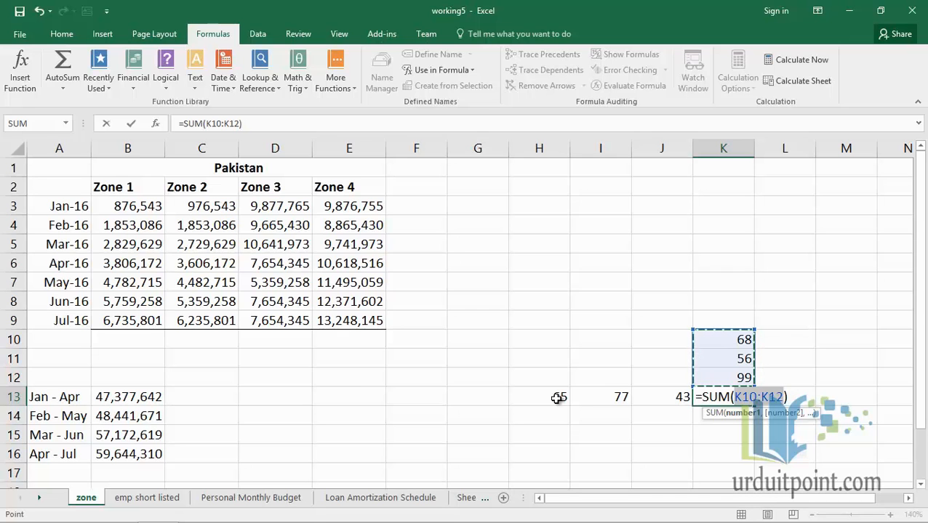
pyautogui.moveTo(557, 397); pyautogui.dragTo(655, 401)
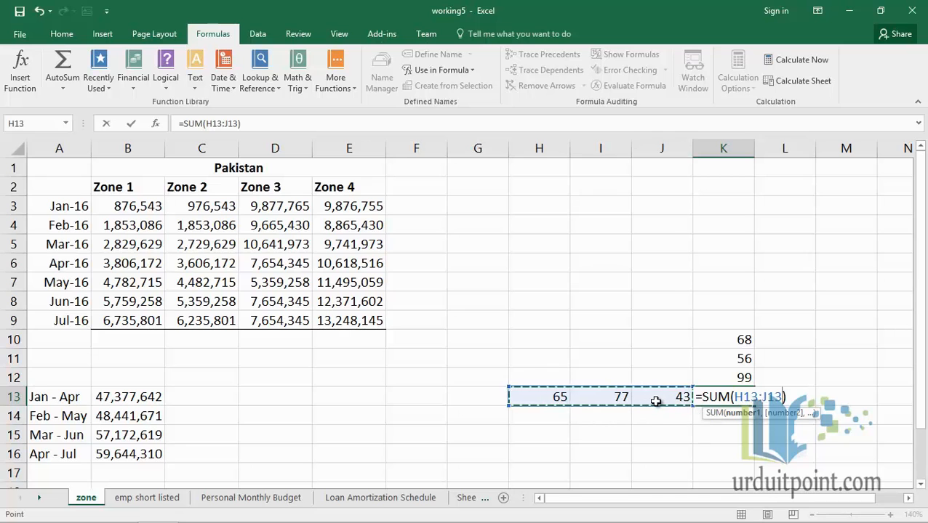
pyautogui.press('Return')
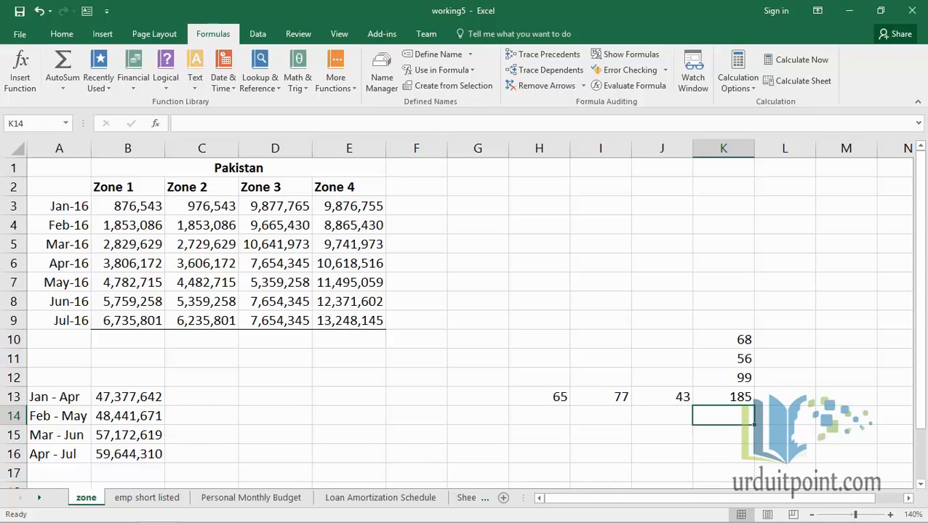
# On Sheet6, multiply the first item's orders by its new price in E2 with =D2*C2.
pyautogui.click(39, 498)
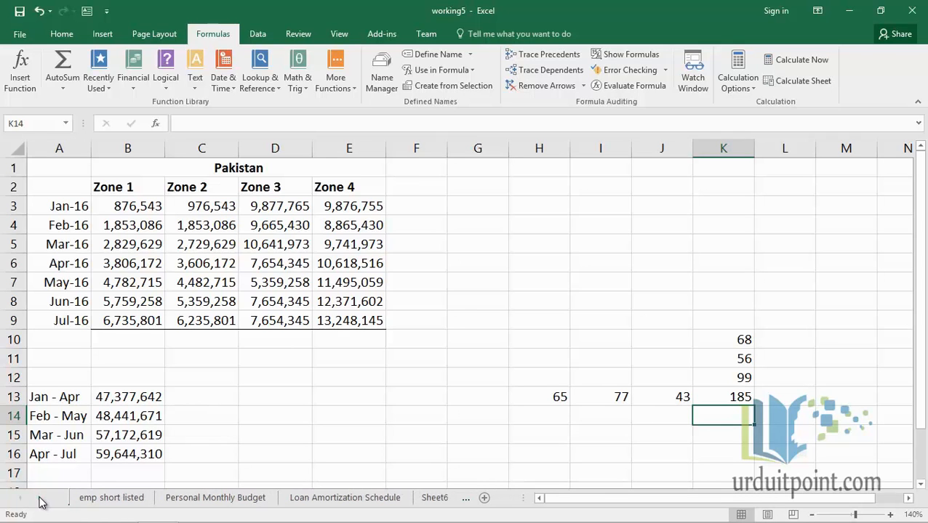
pyautogui.click(407, 503)
pyautogui.click(434, 501)
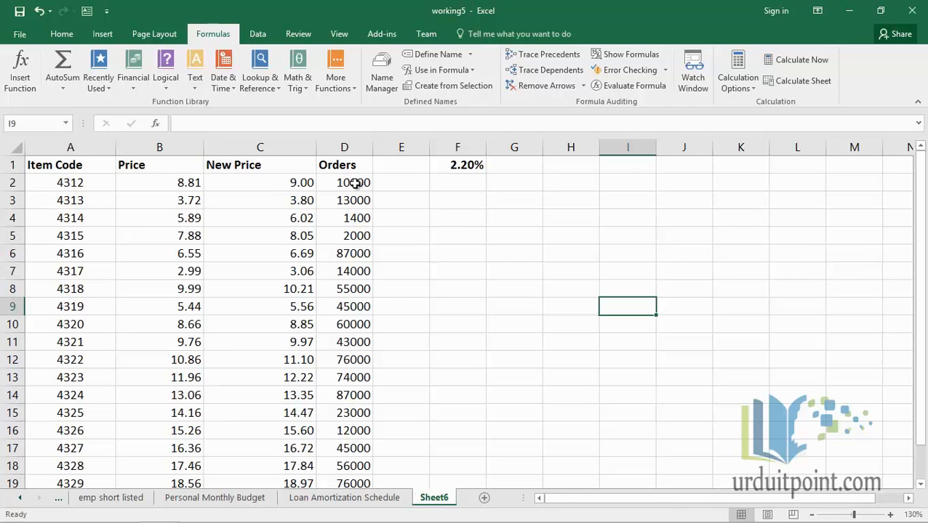
pyautogui.click(402, 183)
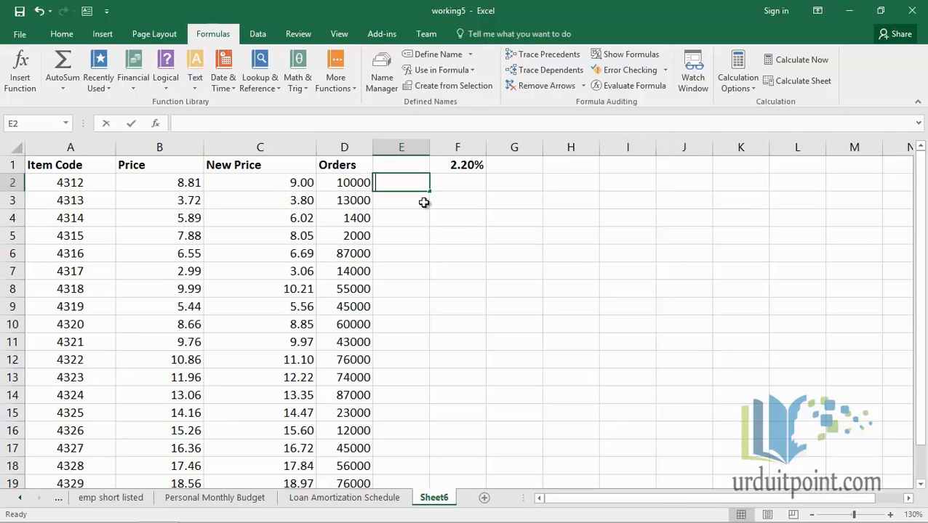
pyautogui.write('=')
pyautogui.press('Left')
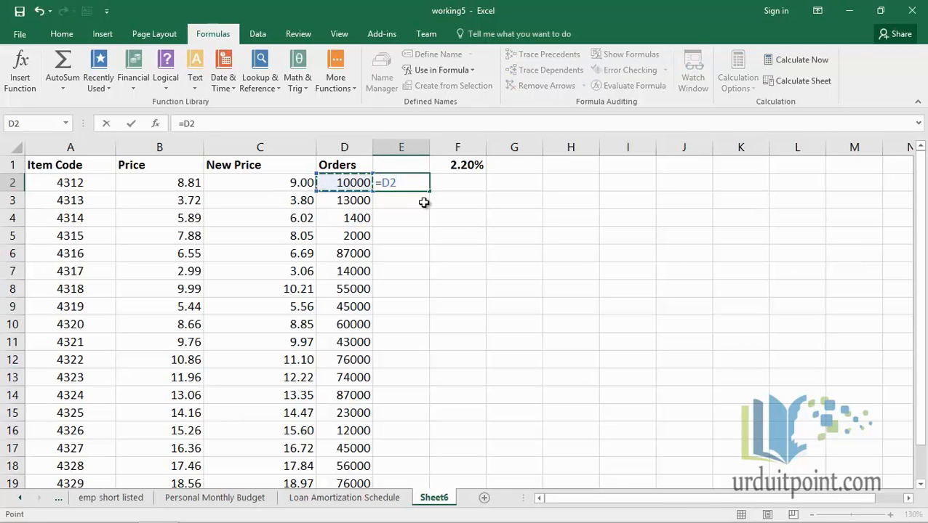
pyautogui.write('*')
pyautogui.press('Left')
pyautogui.press('Left')
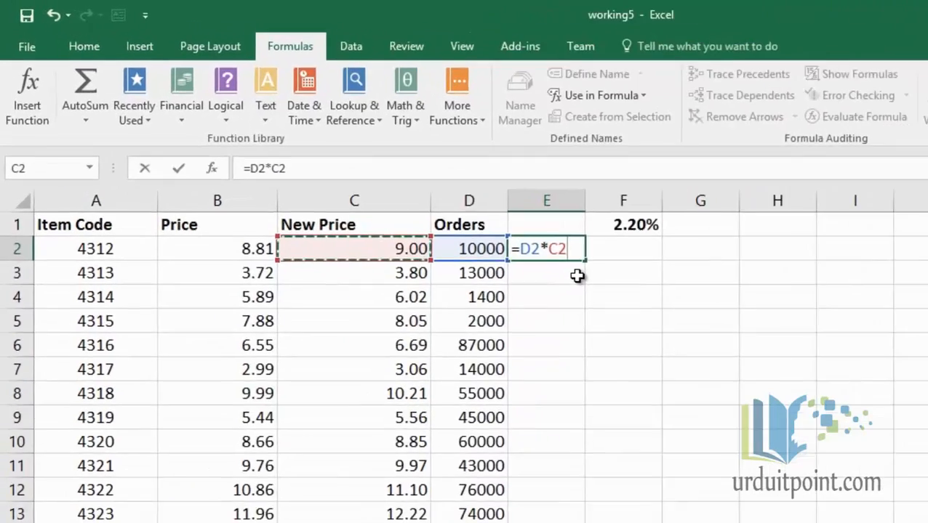
pyautogui.hotkey('ctrl', 'Return')
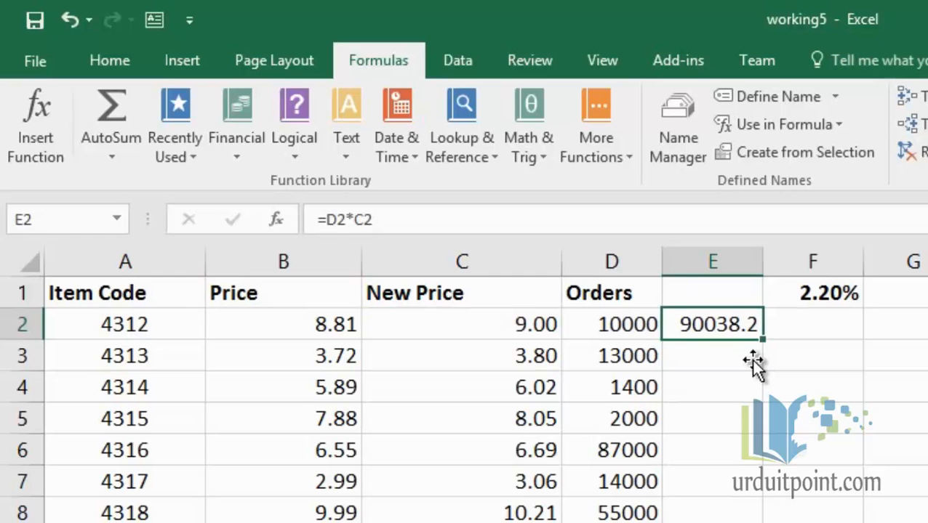
# Show the first item's New Price in C2 with eight decimal places.
pyautogui.click(123, 59)
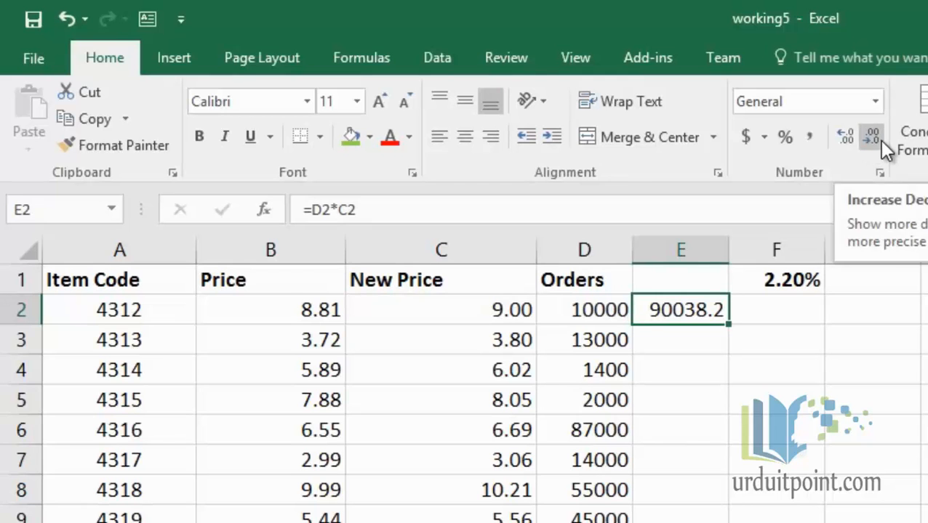
pyautogui.click(508, 303)
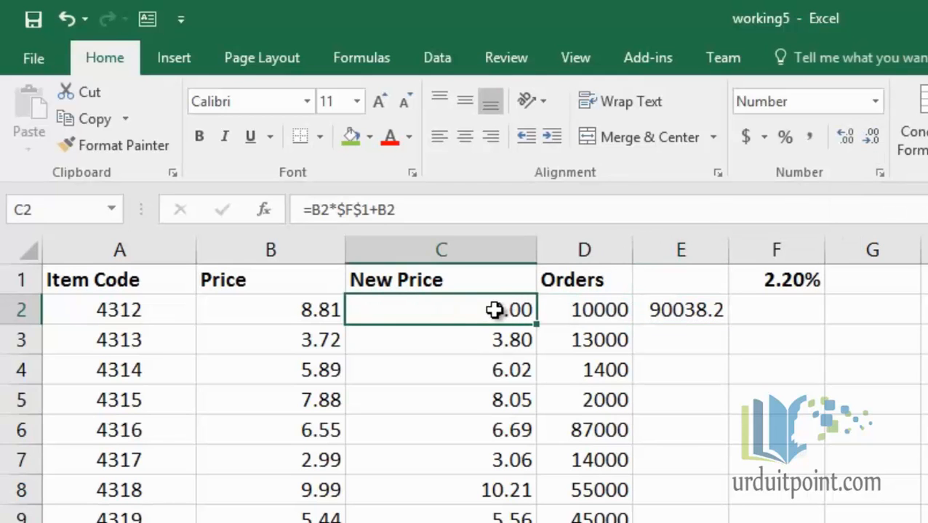
pyautogui.click(841, 135)
pyautogui.click(841, 134)
pyautogui.click(841, 134)
pyautogui.click(841, 135)
pyautogui.click(841, 134)
pyautogui.click(841, 134)
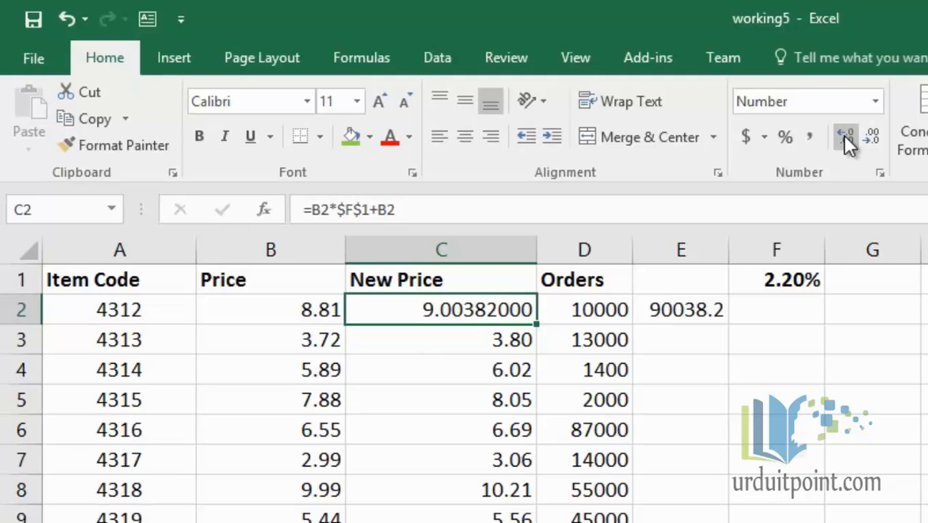
# Reduce the display of the New Price in C2 back to two decimal places.
pyautogui.click(878, 139)
pyautogui.click(878, 140)
pyautogui.click(878, 141)
pyautogui.click(878, 140)
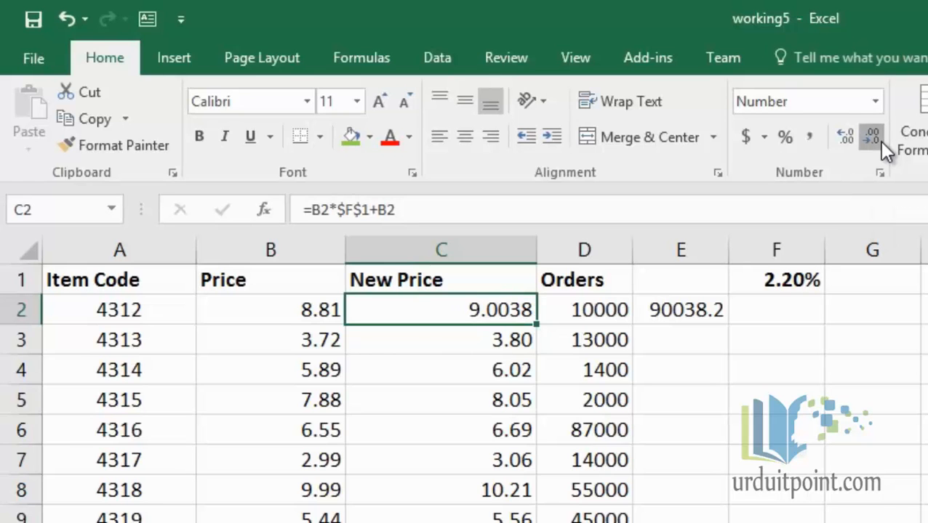
pyautogui.click(878, 140)
pyautogui.click(878, 141)
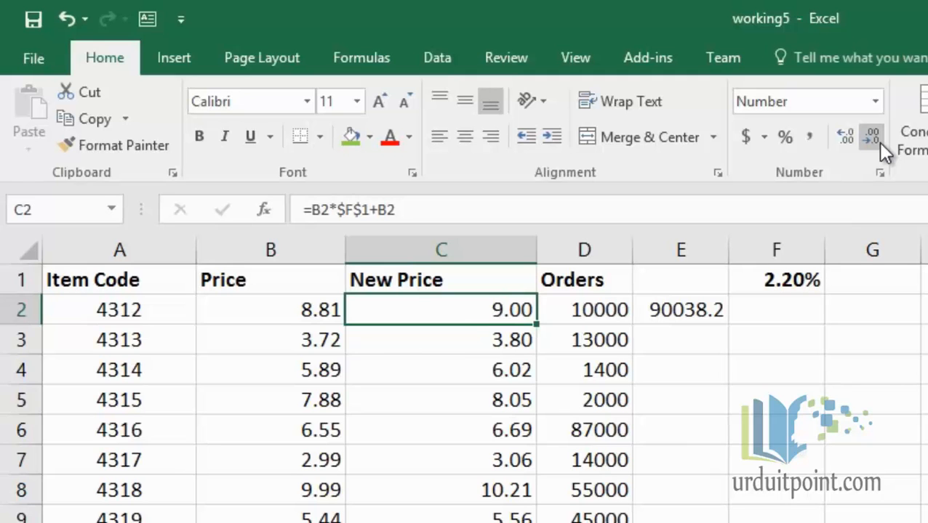
# Wrap the New Price formula in C2 in ROUND with two digits, giving =ROUND(B2*$F$1+B2,2).
pyautogui.doubleClick(493, 311)
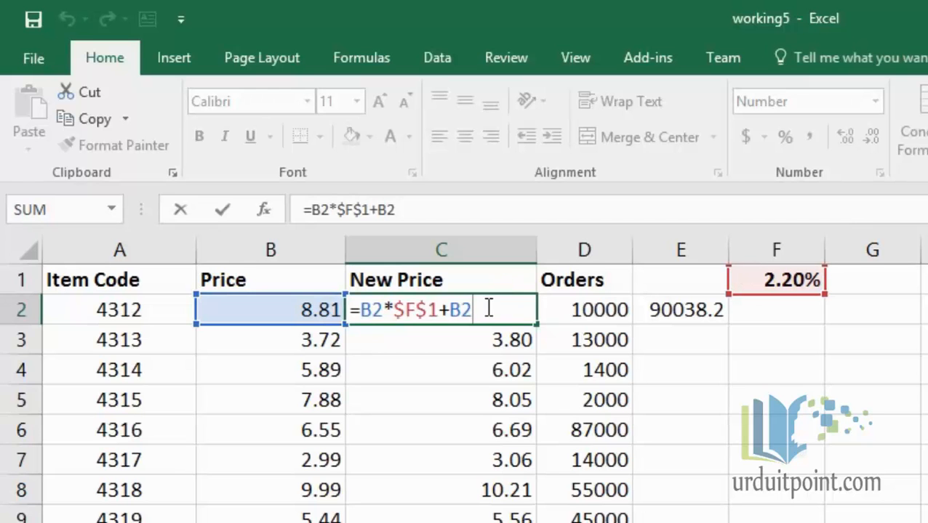
pyautogui.click(365, 311)
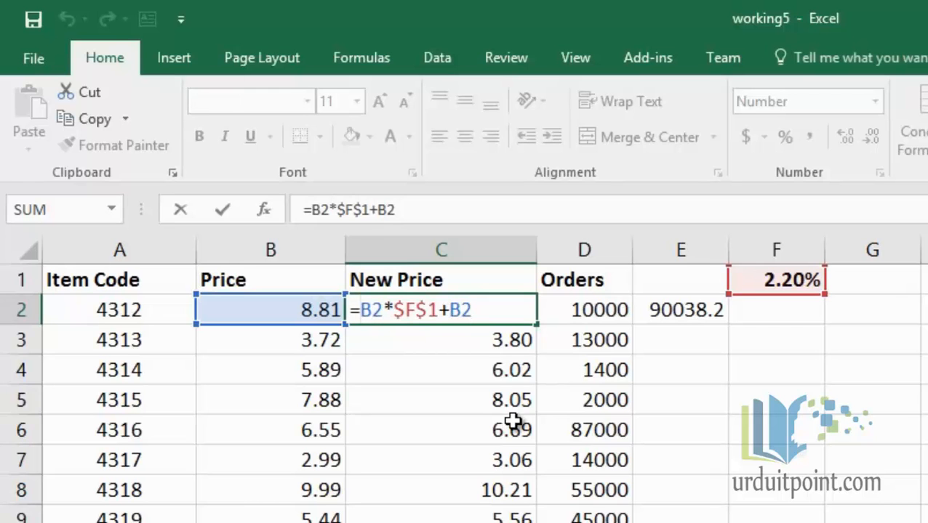
pyautogui.write('roun')
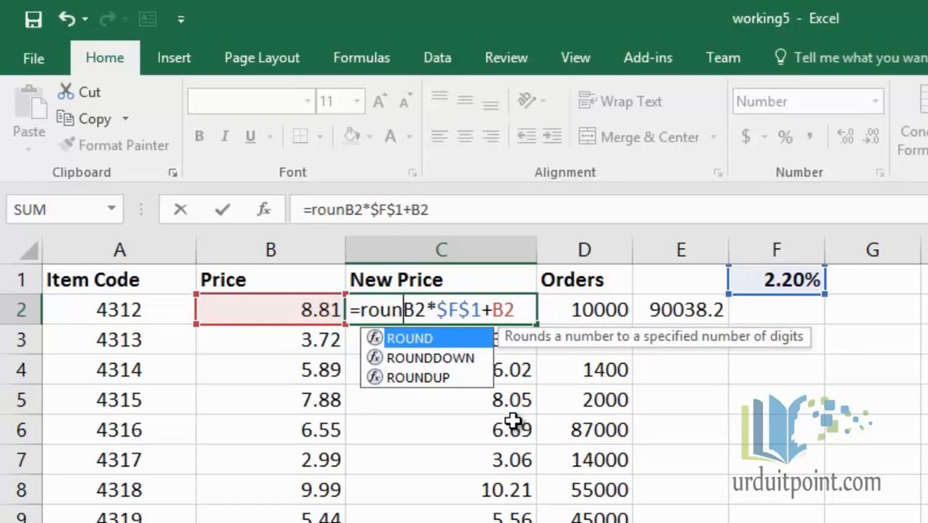
pyautogui.write('d')
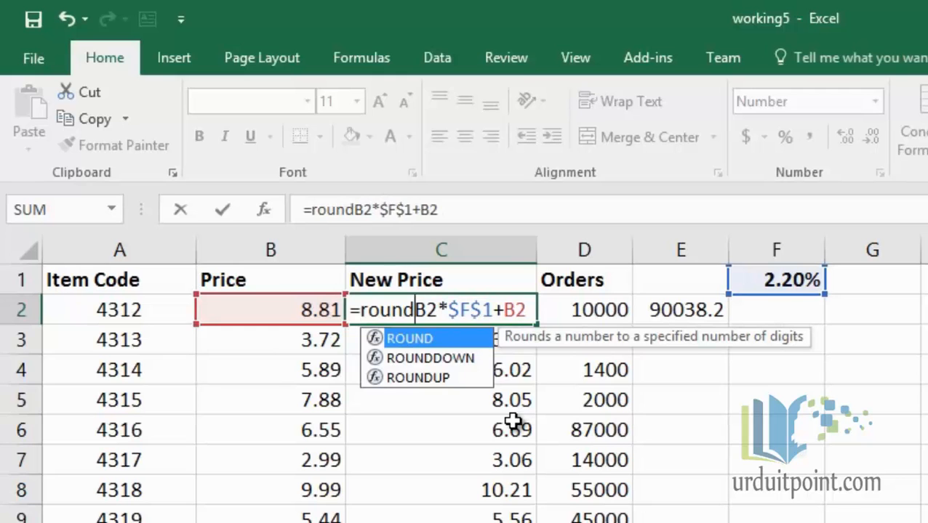
pyautogui.write('(')
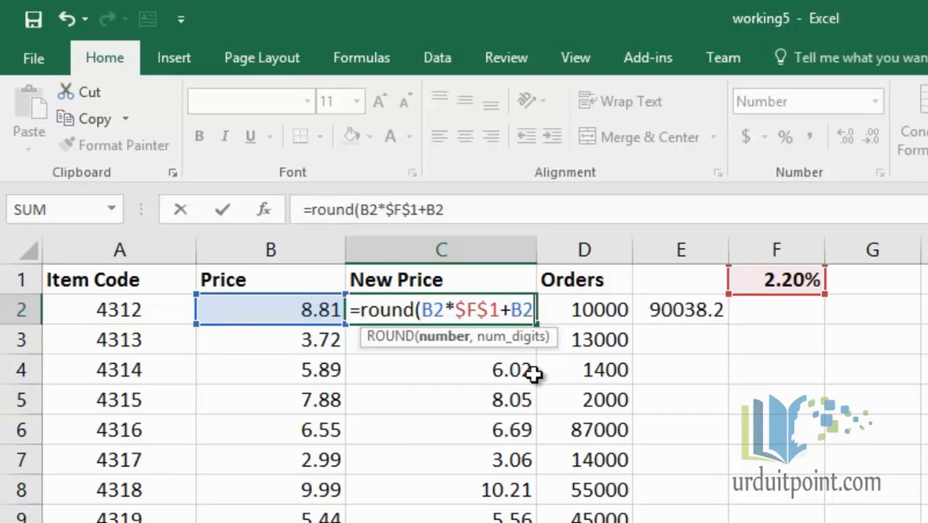
pyautogui.write(',')
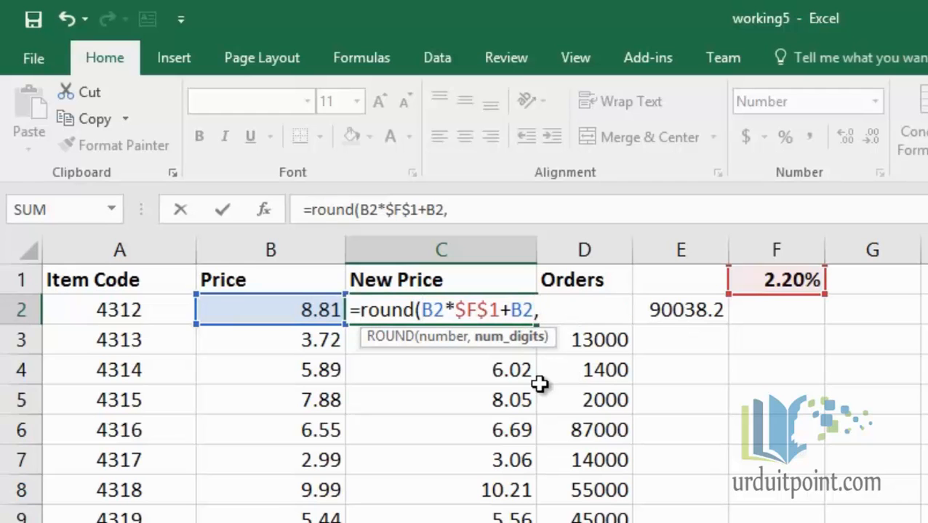
pyautogui.write('2)')
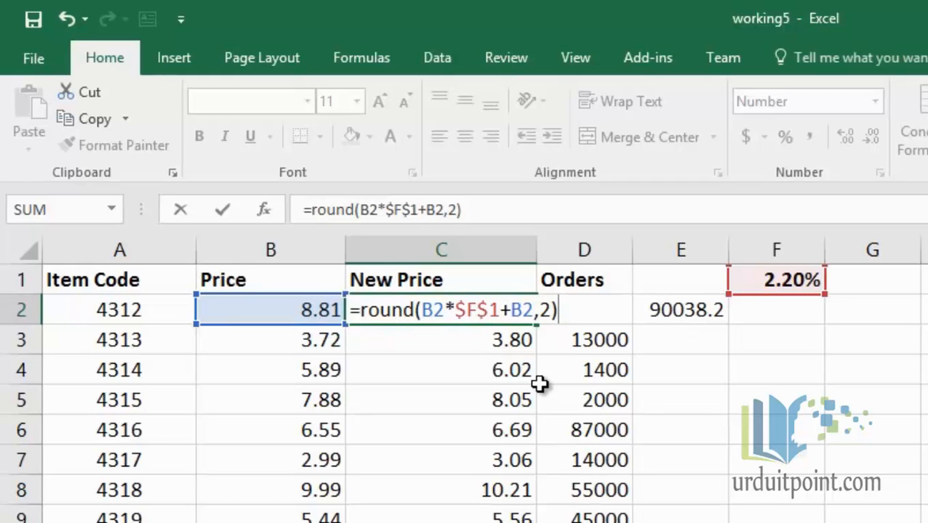
pyautogui.press('Return')
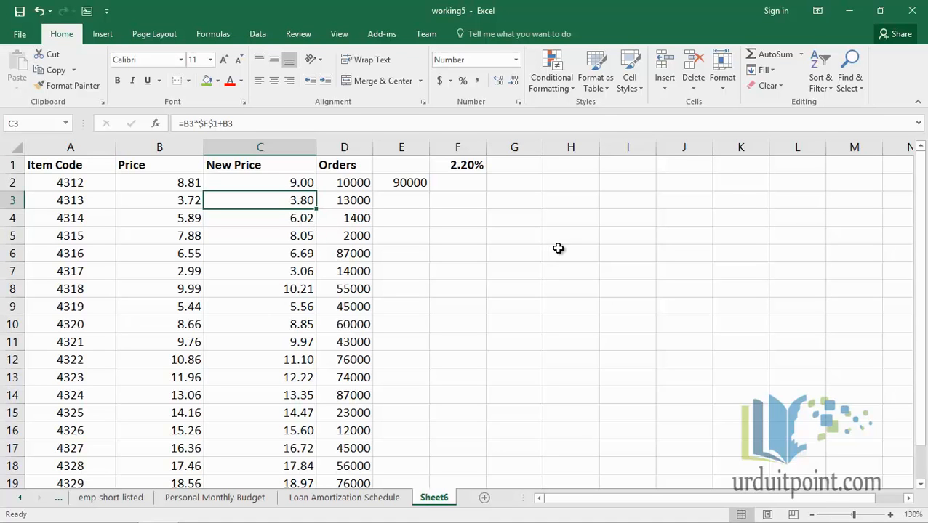
# Fill the range H5:M11 with random whole numbers using =RANDBETWEEN(1000,5000).
pyautogui.moveTo(572, 235); pyautogui.dragTo(841, 353)
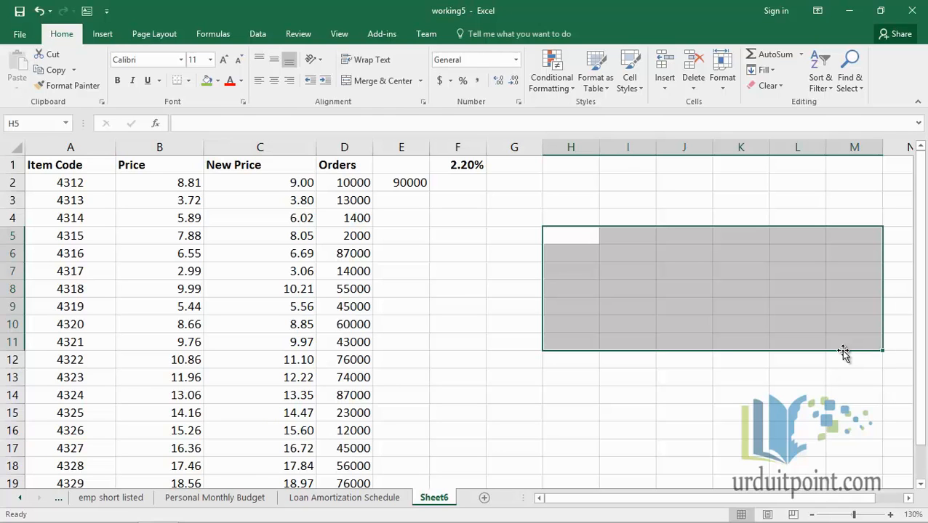
pyautogui.write('=ra')
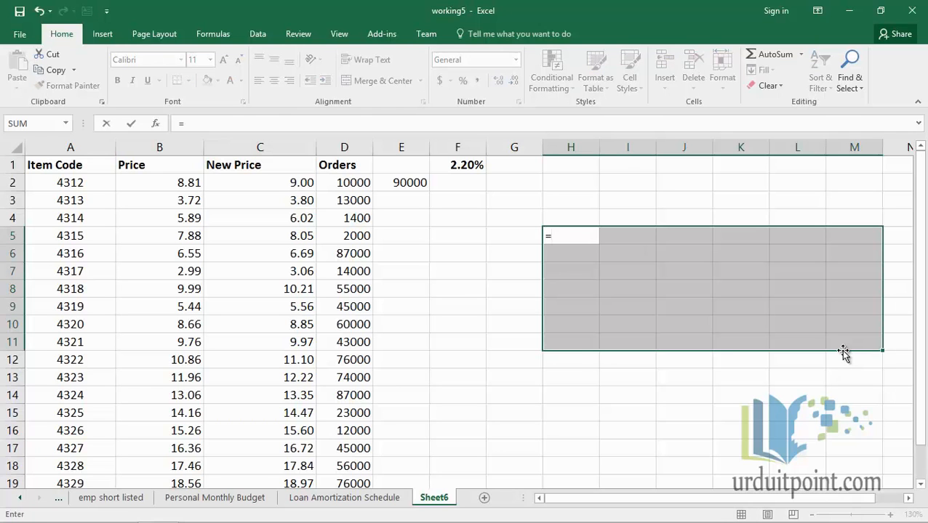
pyautogui.press('Down')
pyautogui.press('Down')
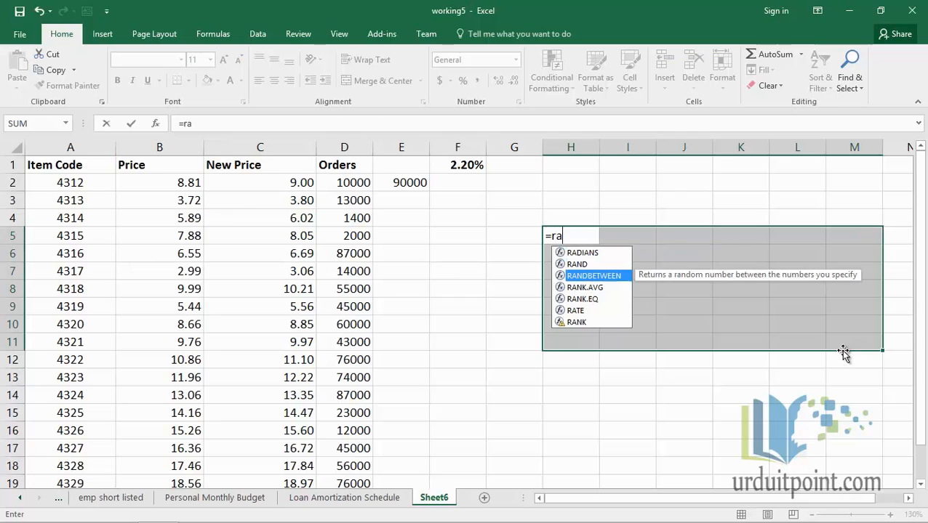
pyautogui.press('Tab')
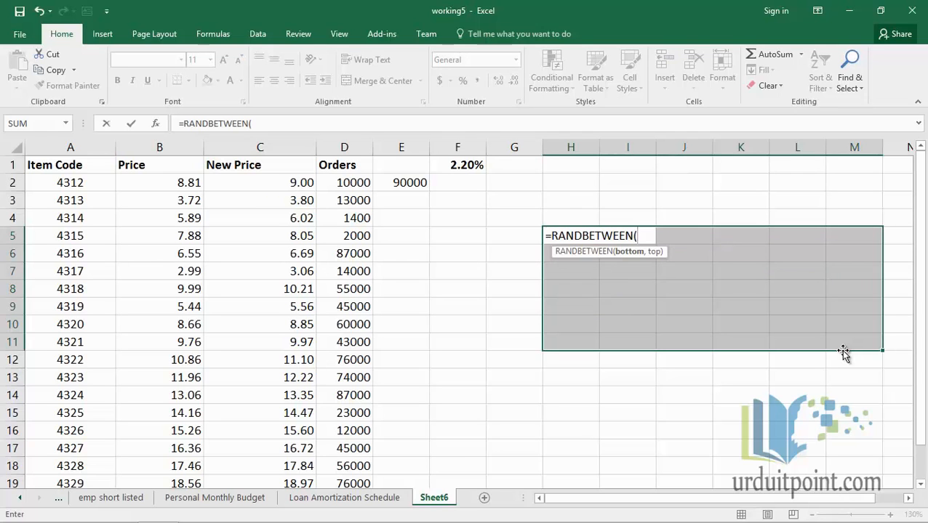
pyautogui.write('1000,')
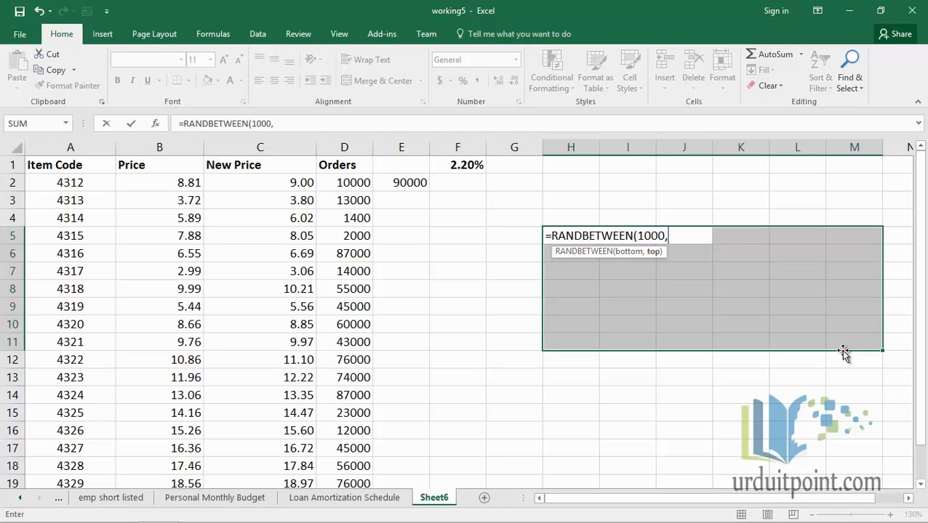
pyautogui.write('5000)')
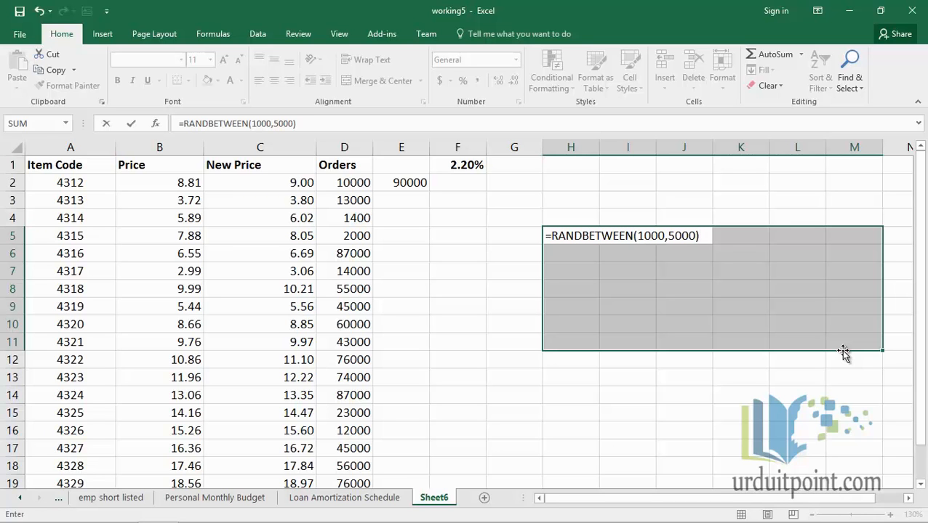
pyautogui.hotkey('ctrl', 'Return')
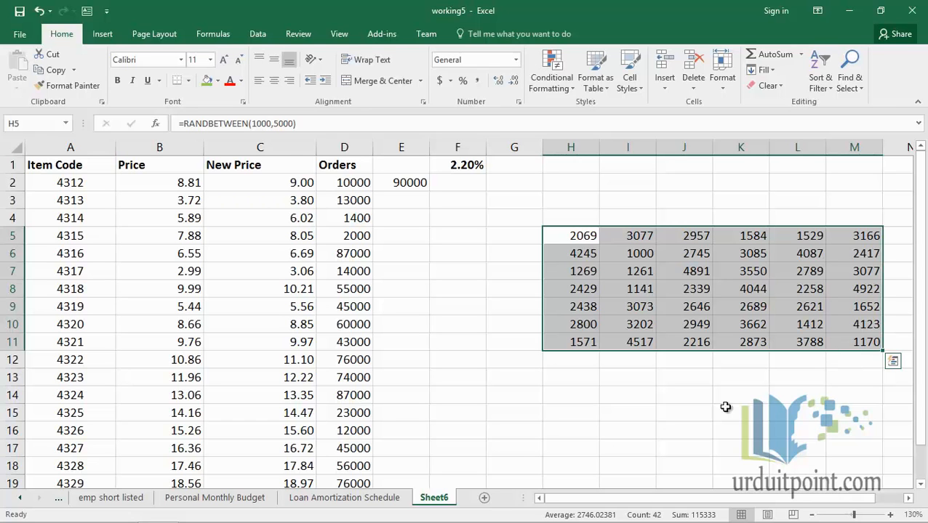
# Enter 8 in H13 to trigger a recalculation of the random numbers, and delete the entry.
pyautogui.click(580, 380)
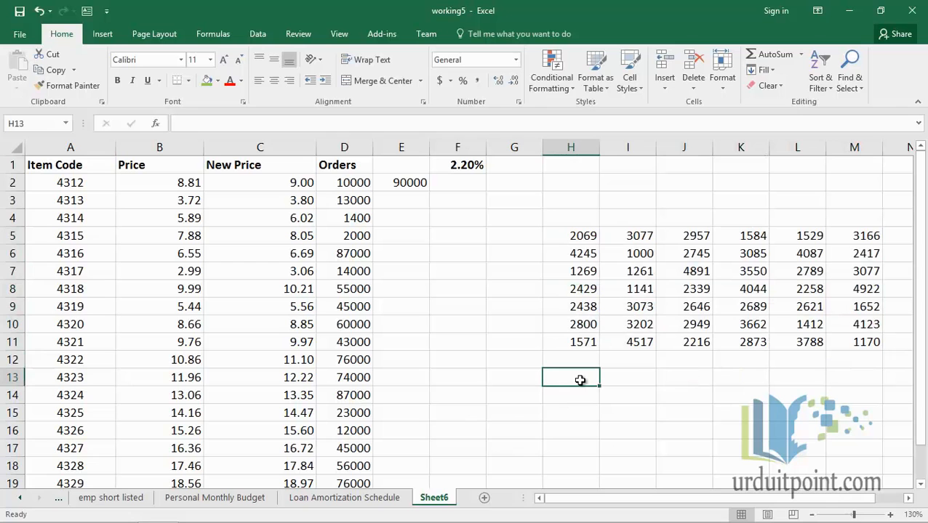
pyautogui.write('8')
pyautogui.press('Return')
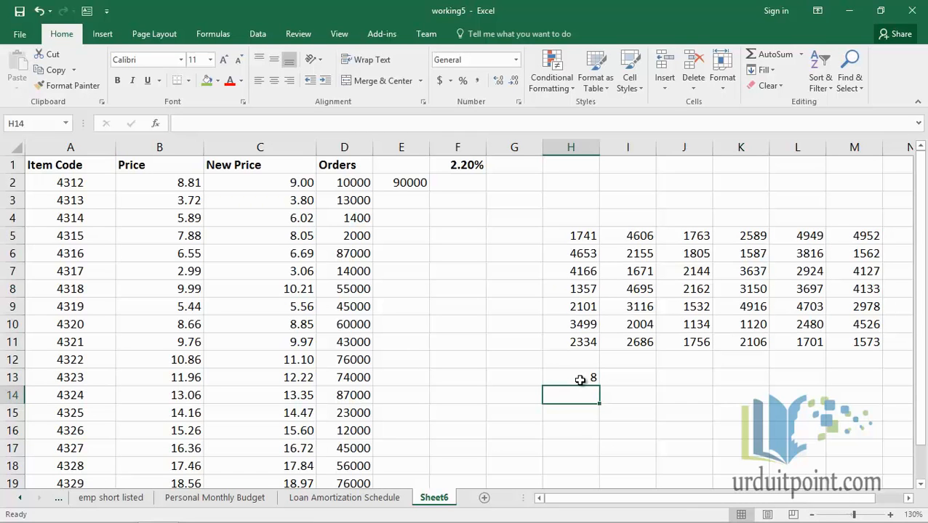
pyautogui.click(579, 381)
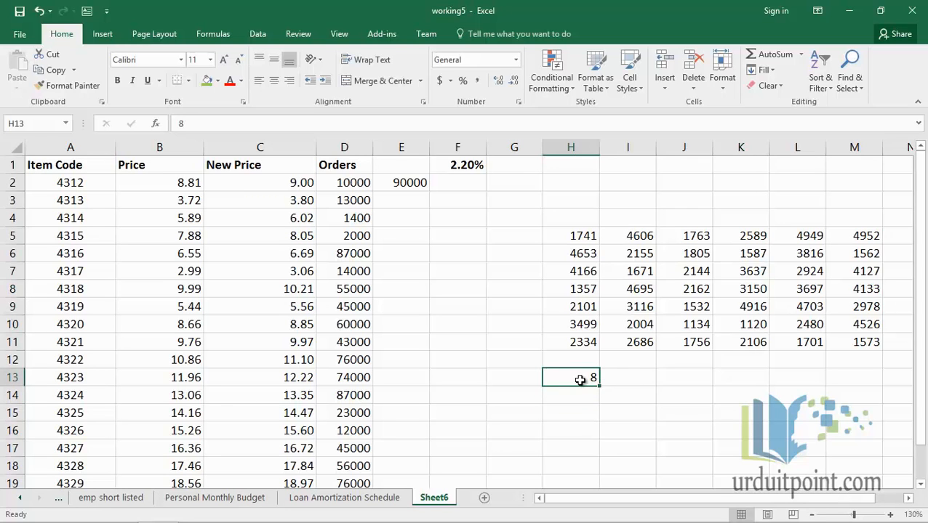
pyautogui.press('Delete')
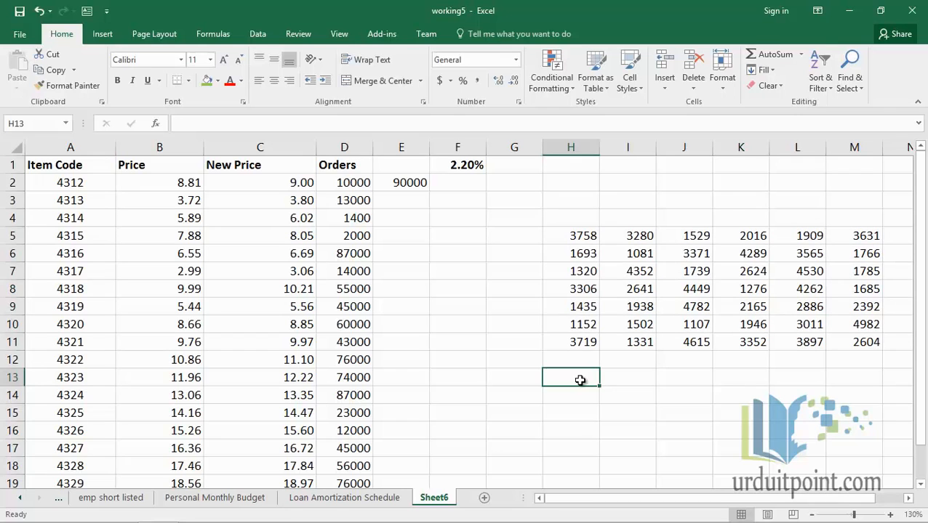
# Replace the RANDBETWEEN formulas in H5:M11 with their values only, in the same place.
pyautogui.moveTo(559, 234); pyautogui.dragTo(851, 346)
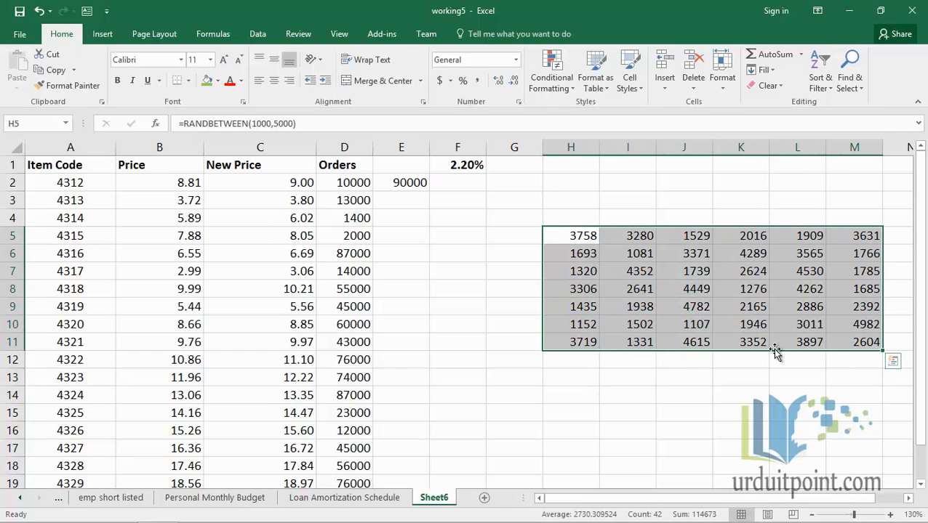
pyautogui.moveTo(775, 351)
pyautogui.mouseDown()
pyautogui.moveTo(777, 367)
pyautogui.moveTo(773, 344)
pyautogui.mouseUp()
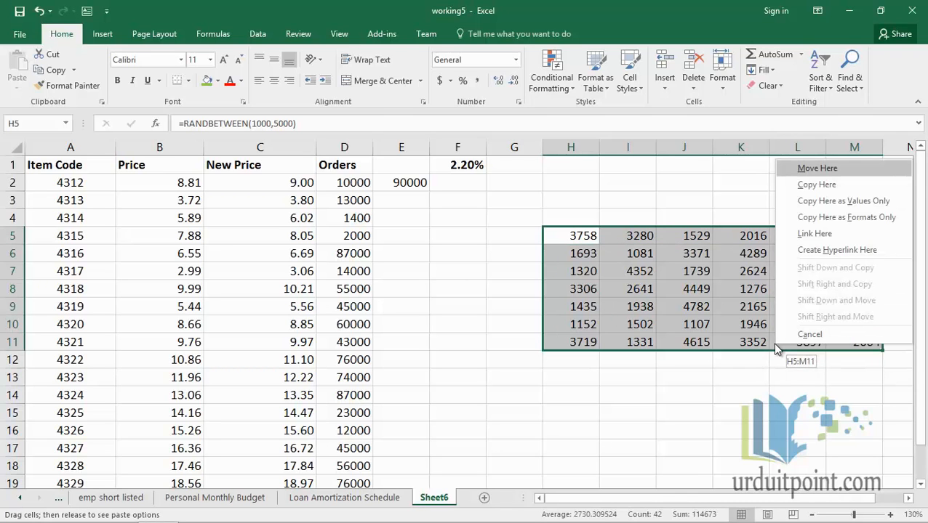
pyautogui.click(856, 202)
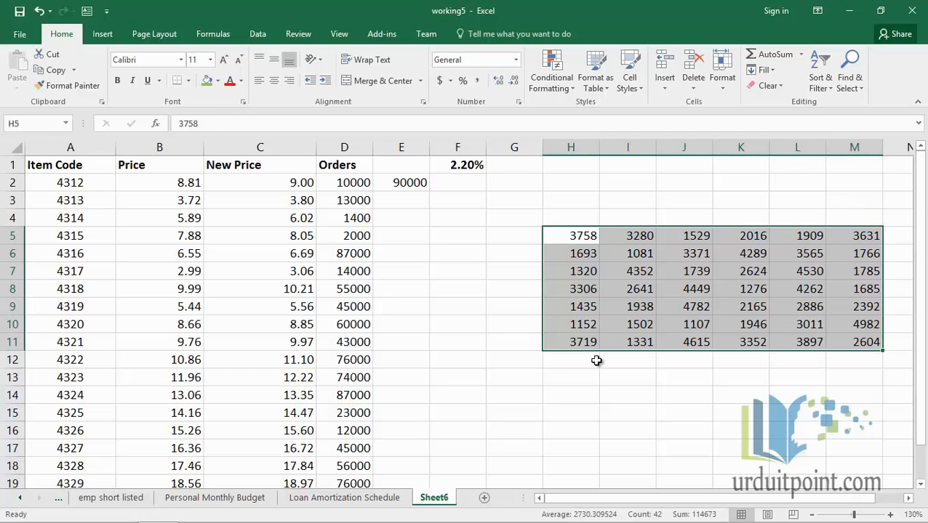
# Enter 9 in H13 to test whether the converted numbers still recalculate, and clear the cell.
pyautogui.click(561, 378)
pyautogui.write('9')
pyautogui.press('Return')
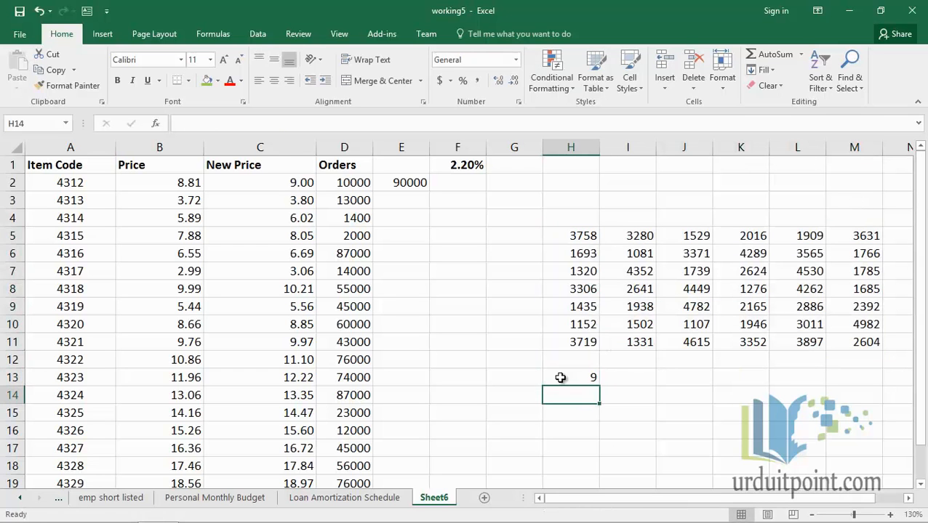
pyautogui.click(560, 378)
pyautogui.press('Delete')
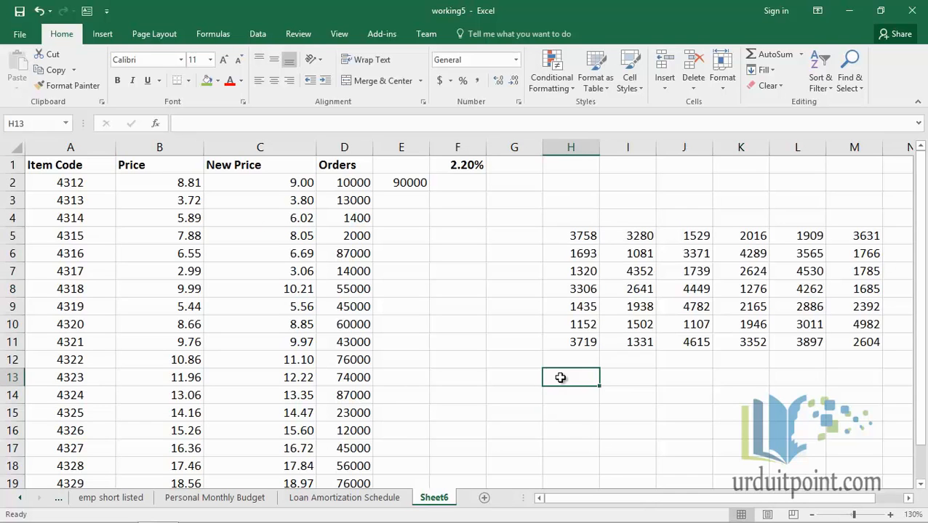
# Enter the start date 1/1/2017 in G13 and the end date 3/20/2017 in G14.
pyautogui.press('Left')
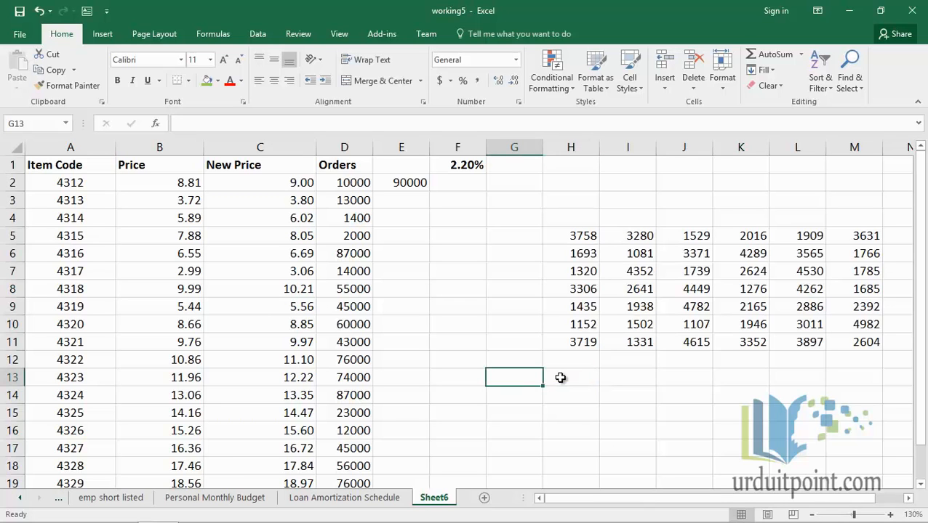
pyautogui.write('1')
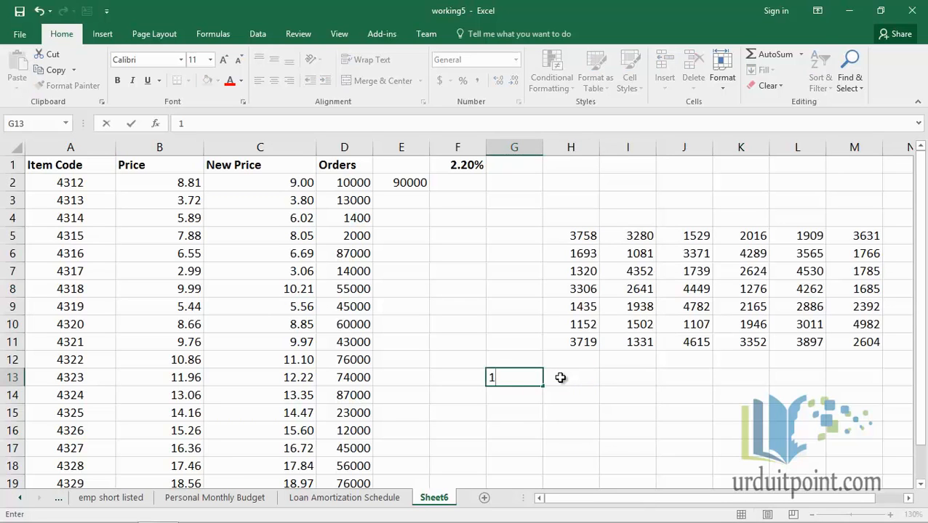
pyautogui.write('/1/2017')
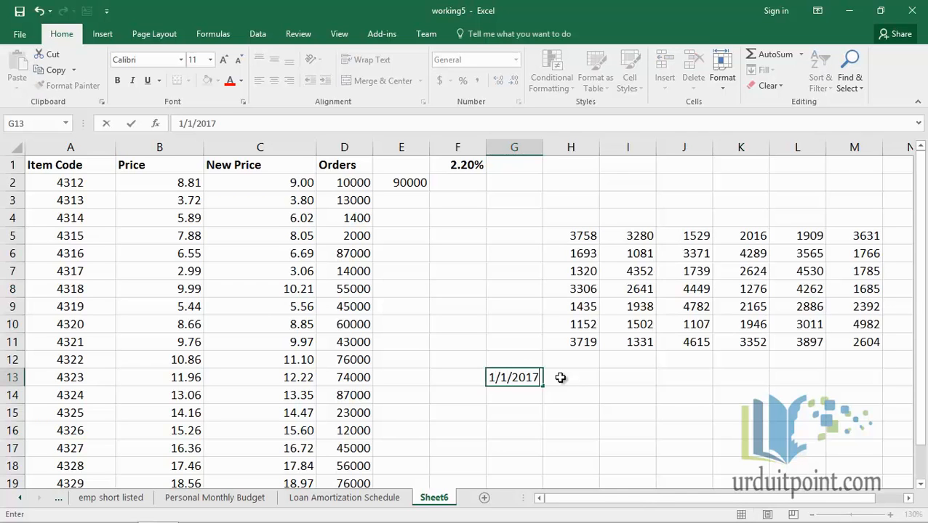
pyautogui.press('Return')
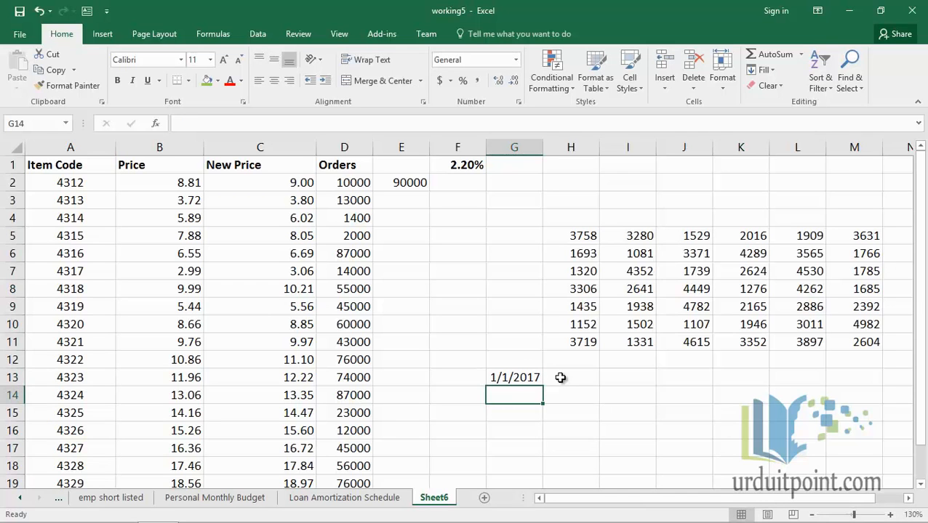
pyautogui.write('3/')
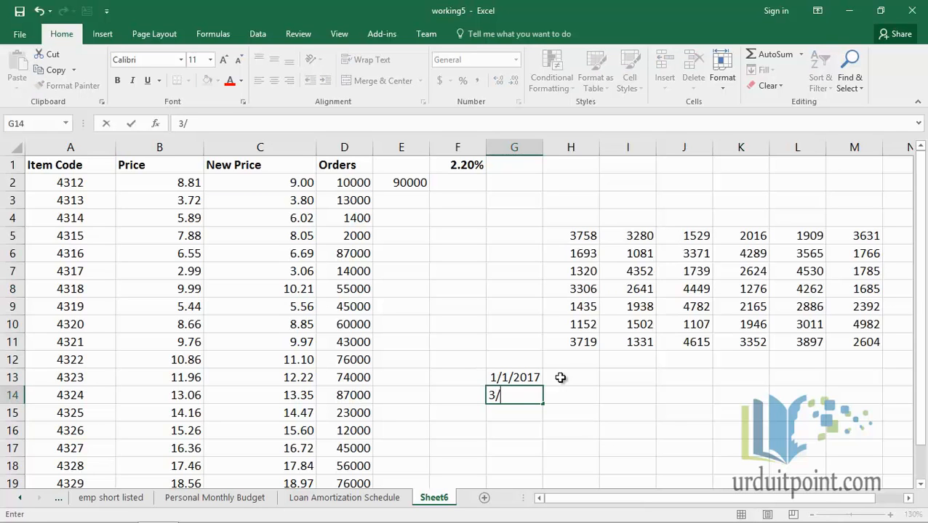
pyautogui.write('20/2017')
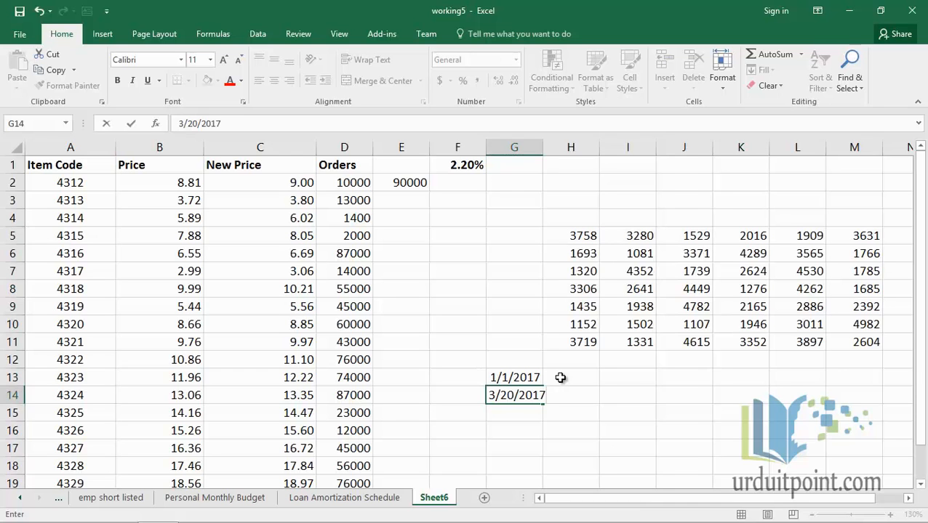
pyautogui.press('Return')
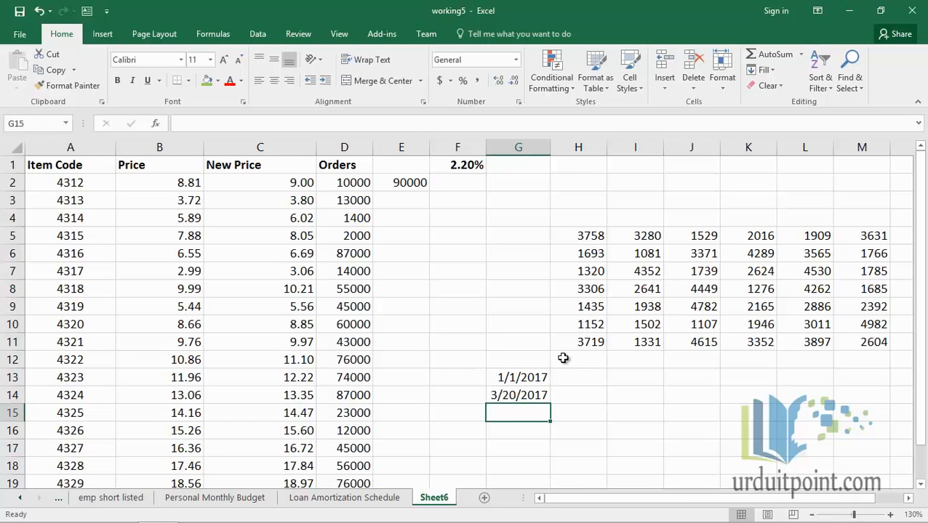
# Try to fill the range H13:M18 with random dates using =RANDBETWEEN(G13,G14) with relative references.
pyautogui.click(584, 378)
pyautogui.moveTo(586, 380); pyautogui.dragTo(835, 466)
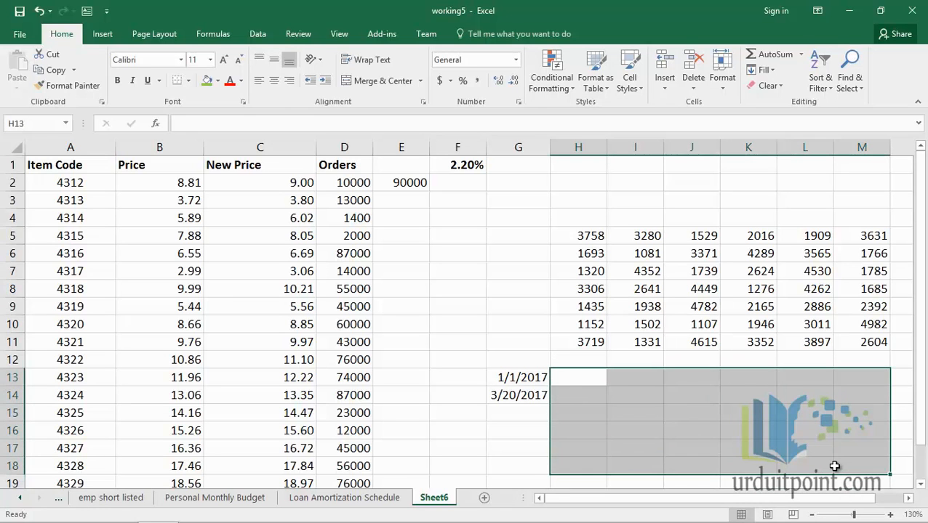
pyautogui.write('=ran')
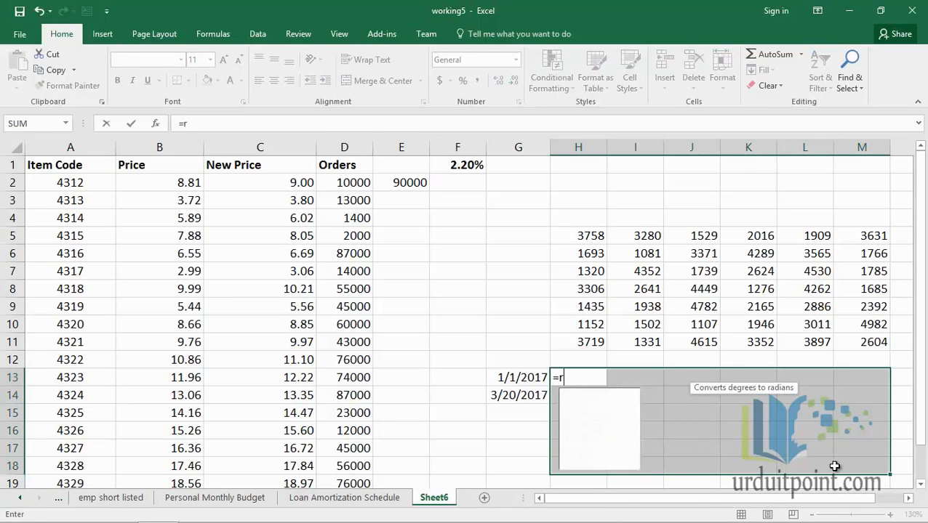
pyautogui.press('Down')
pyautogui.press('Tab')
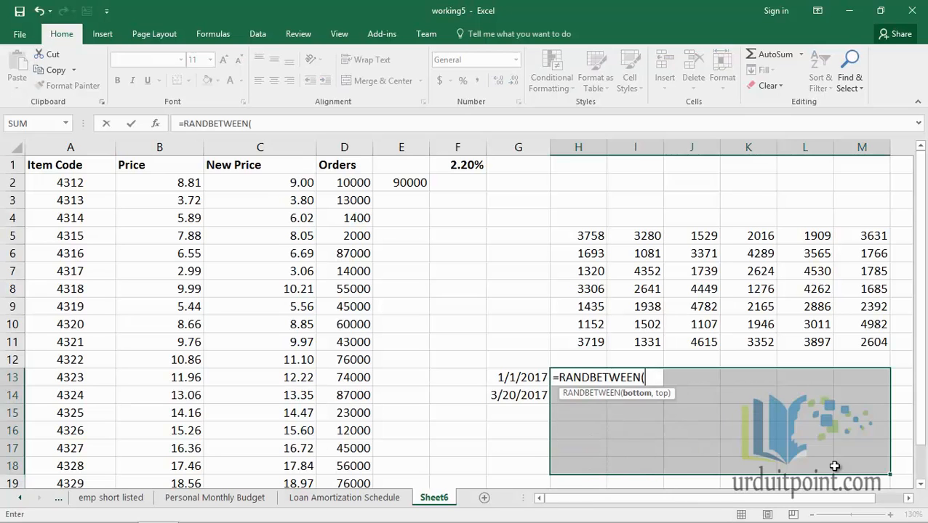
pyautogui.click(514, 378)
pyautogui.write(',')
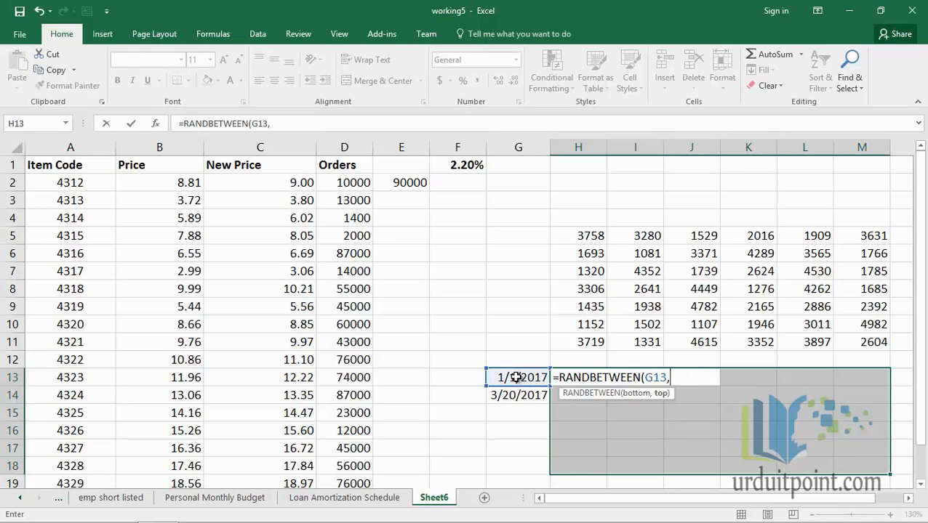
pyautogui.click(513, 395)
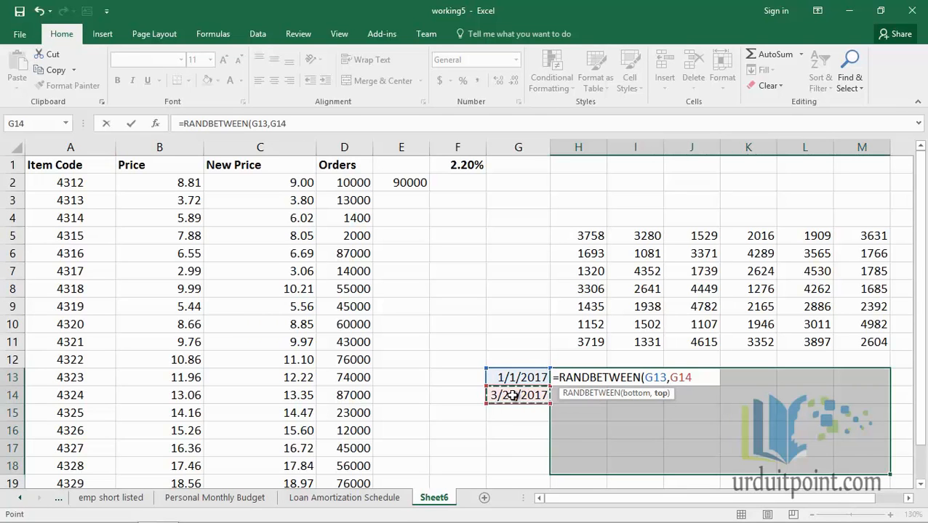
pyautogui.hotkey('ctrl', 'Return')
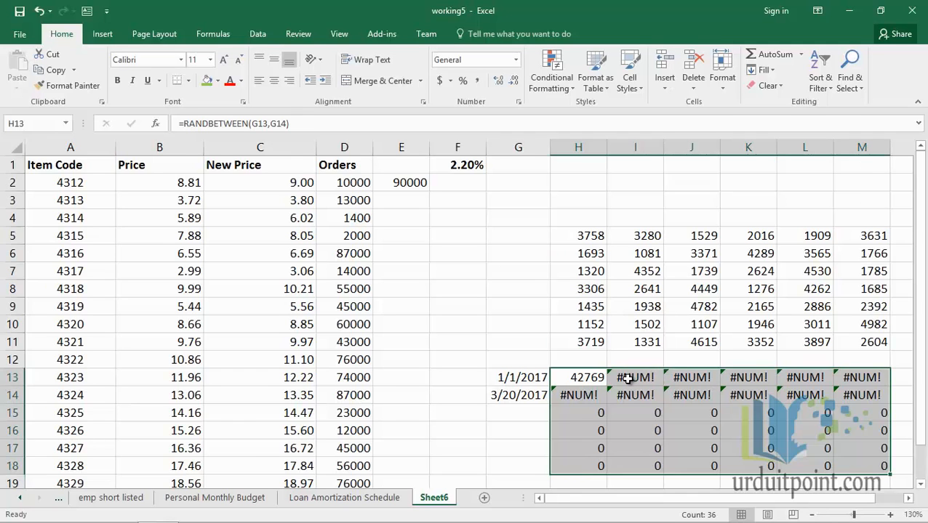
# Refill H13:M18 with =RANDBETWEEN($G$13,$G$14), using absolute references to the start and end dates.
pyautogui.scroll(-2, 627, 378)
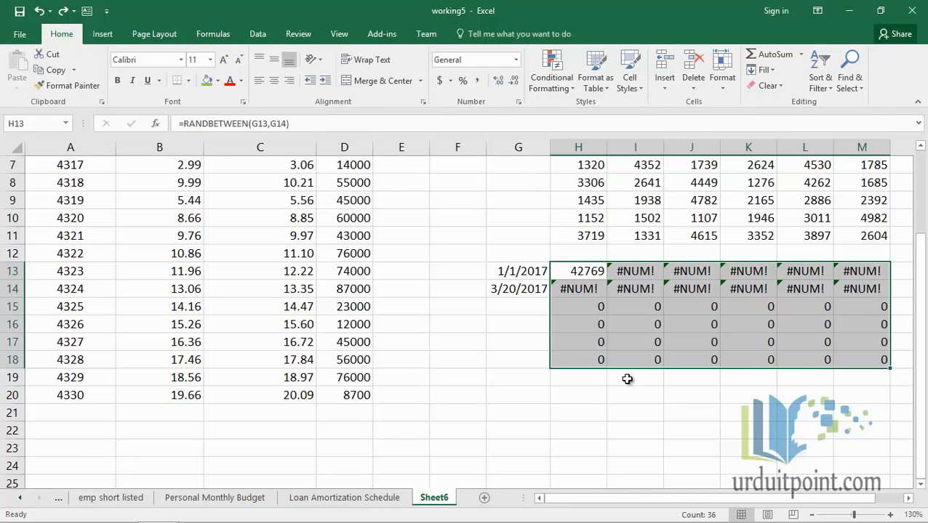
pyautogui.write('=')
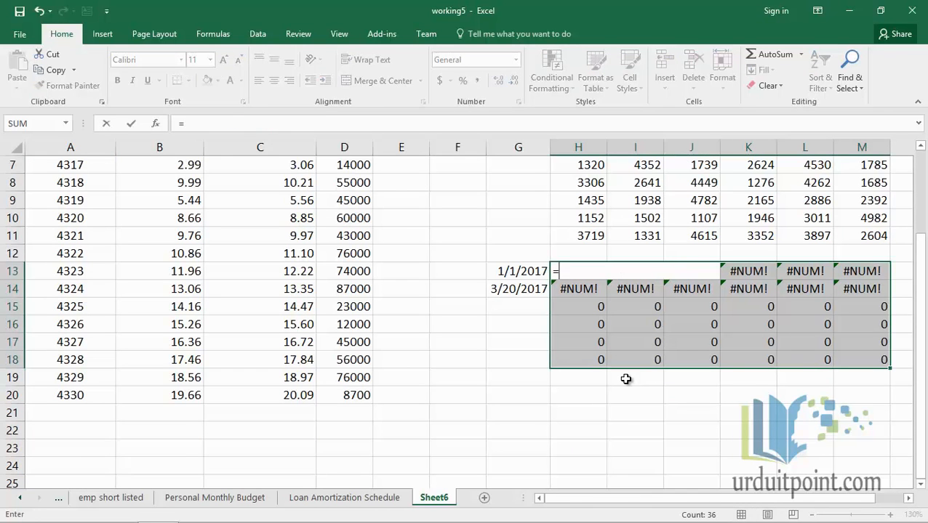
pyautogui.write('rand')
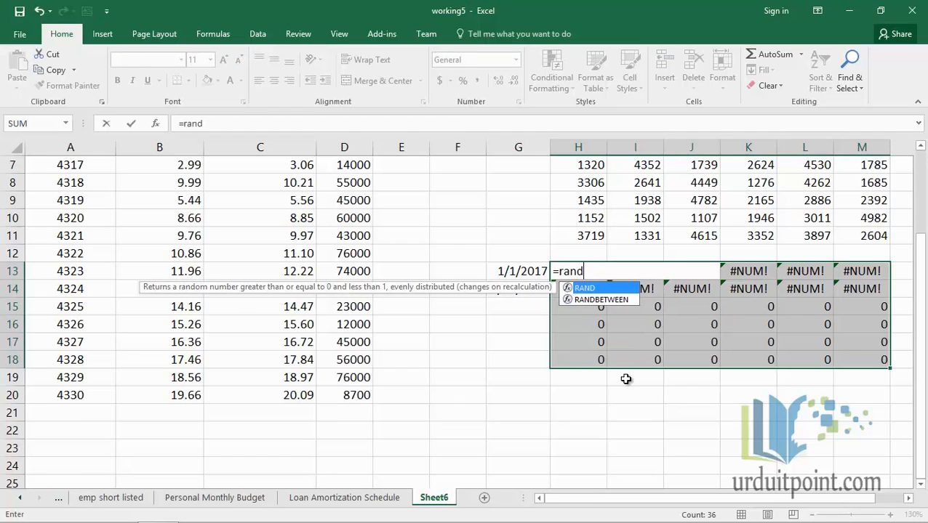
pyautogui.press('Down')
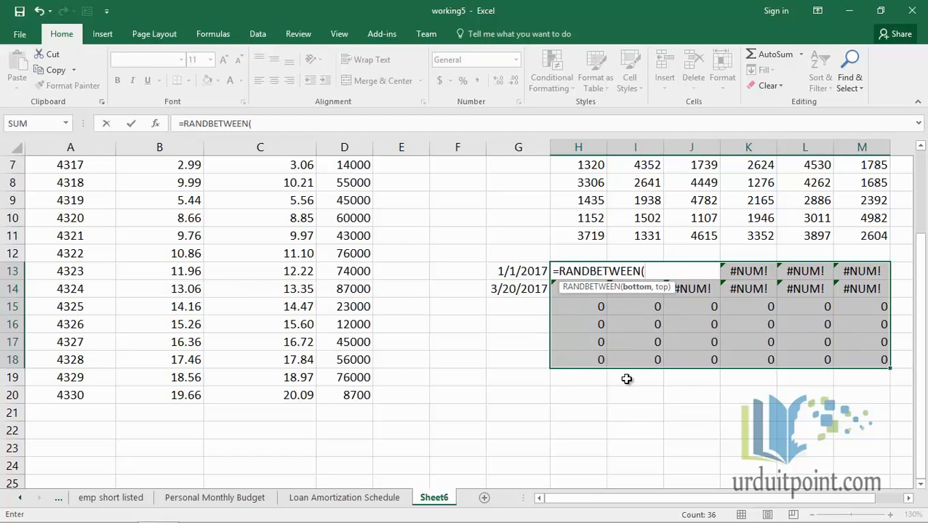
pyautogui.press('Left')
pyautogui.press('F4')
pyautogui.write(',')
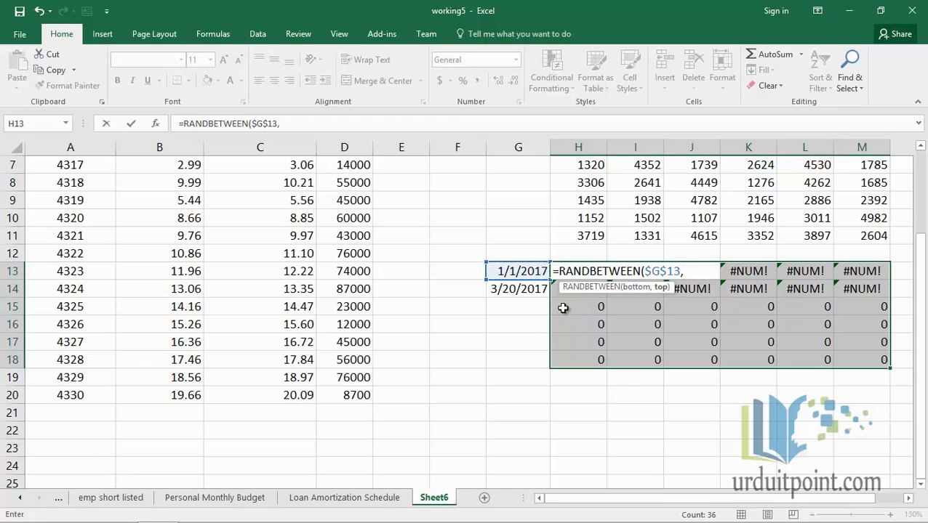
pyautogui.click(531, 289)
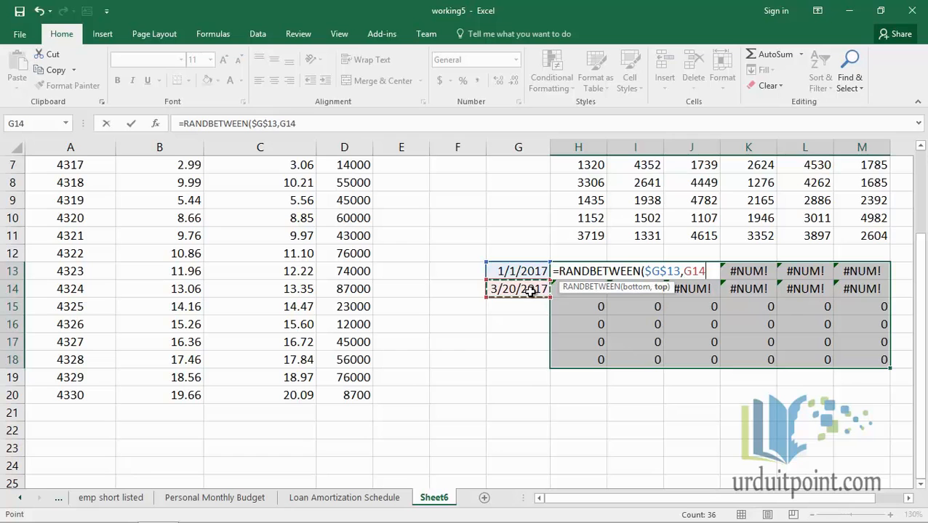
pyautogui.press('F4')
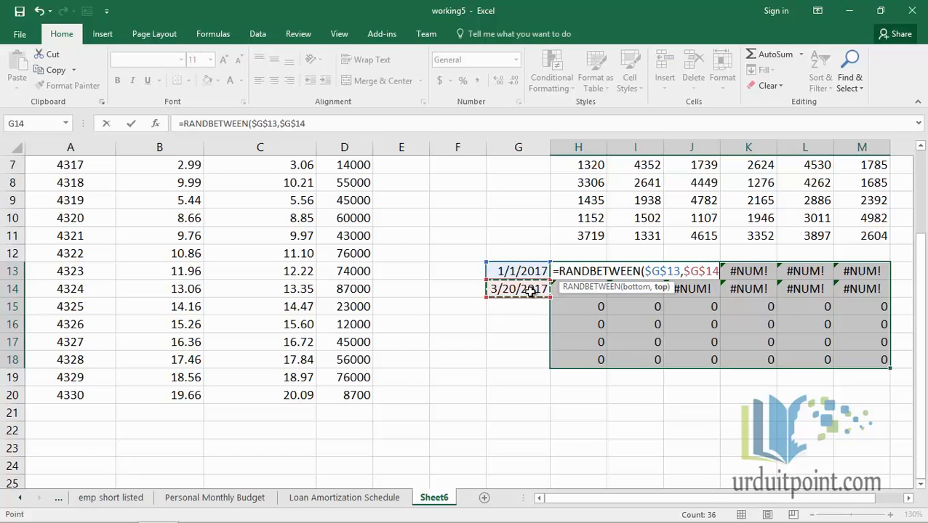
pyautogui.hotkey('ctrl', 'Return')
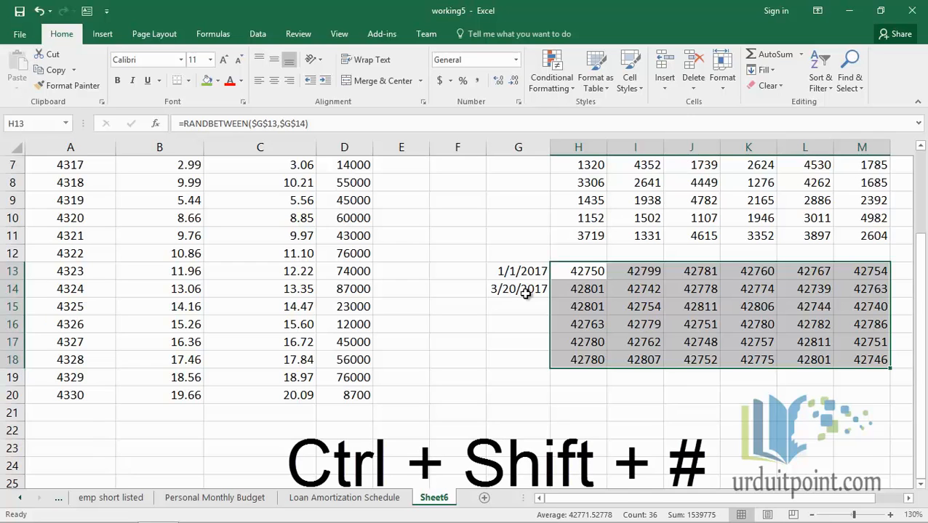
# Format the random serial numbers in H13:M18 as dates in day-month-year style, such as 15-Jan-17.
pyautogui.hotkey('ctrl', 'shift', '#')
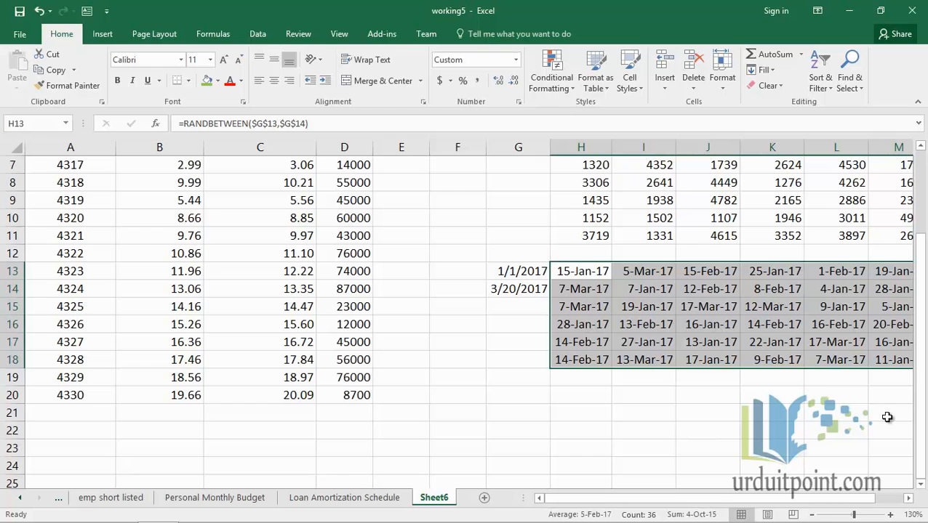
pyautogui.moveTo(863, 499); pyautogui.dragTo(876, 500)
pyautogui.click(908, 499)
pyautogui.click(908, 499)
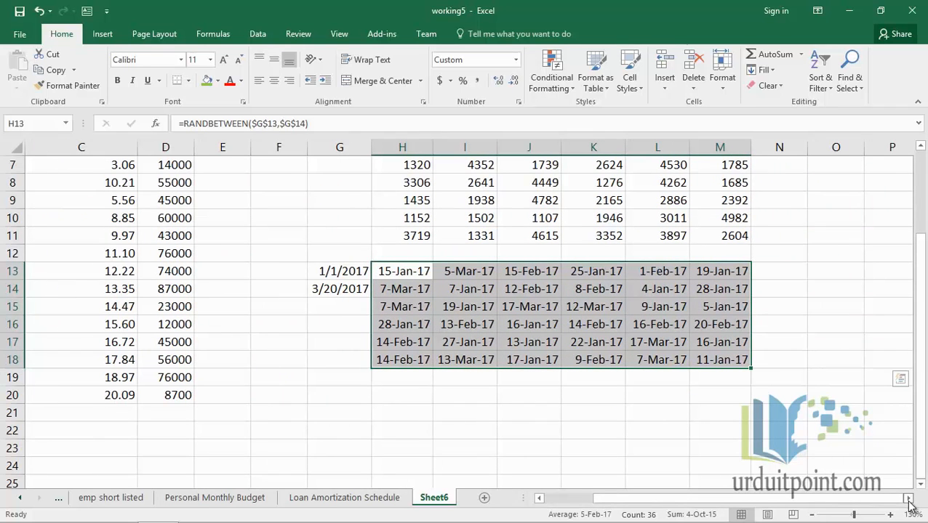